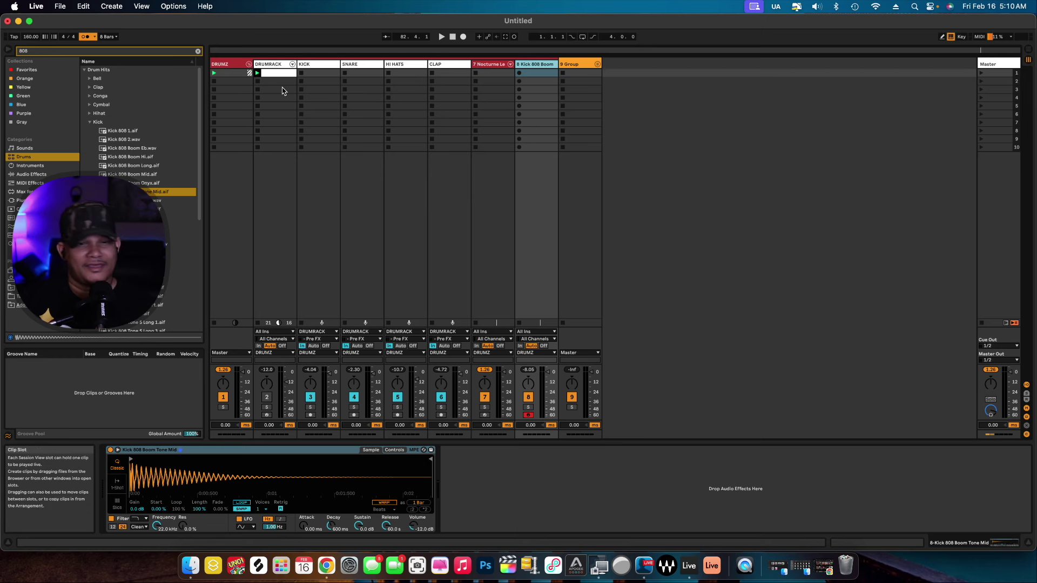
Select the DRUMRACK and Nocturne tracks and arm the Kick 808 Boom track for recording.
{"action": "left_click", "coordinate": [282, 65]}
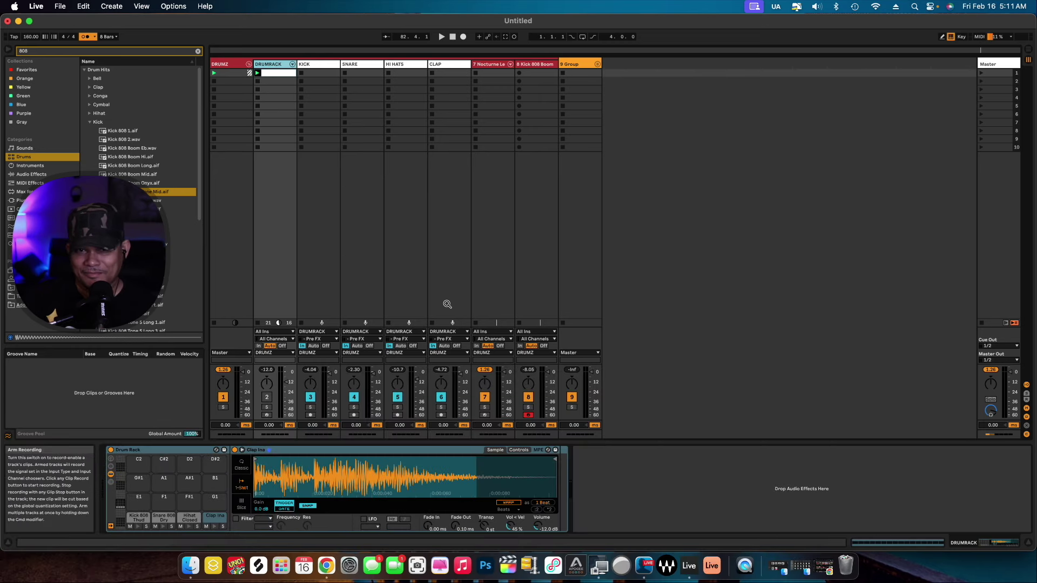
{"action": "left_click_drag", "start_coordinate": [493, 65], "coordinate": [492, 64]}
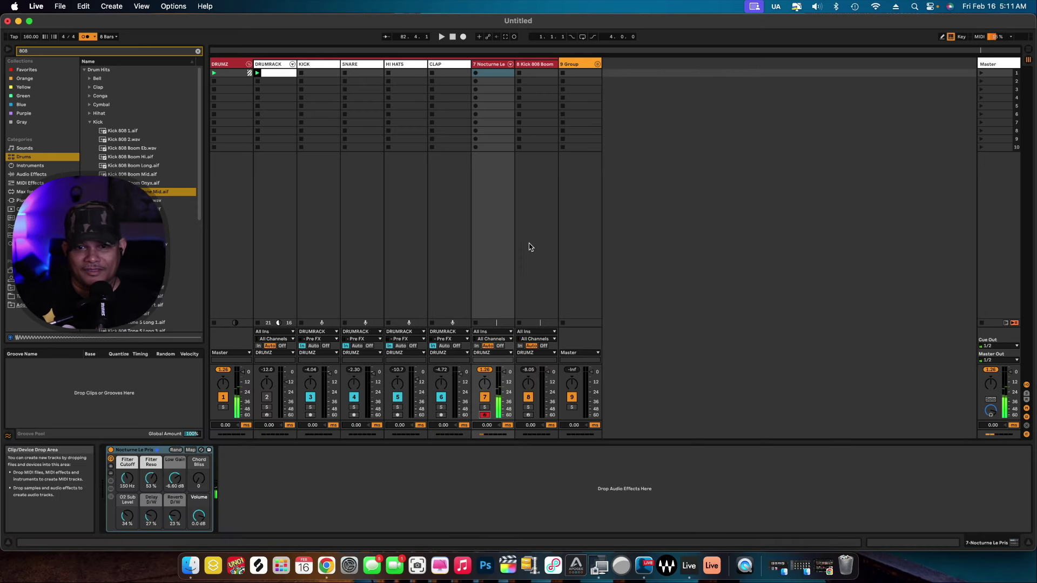
{"action": "left_click", "coordinate": [528, 414]}
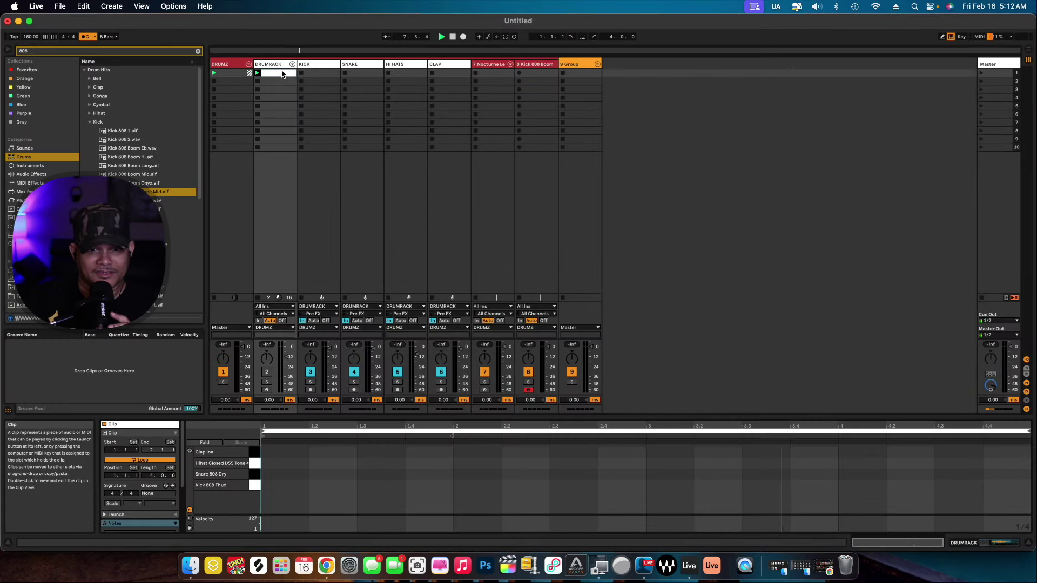
Set the note grid to Fixed 1/8 and draw closed hi-hat notes across the entire loop.
{"action": "right_click", "coordinate": [289, 476]}
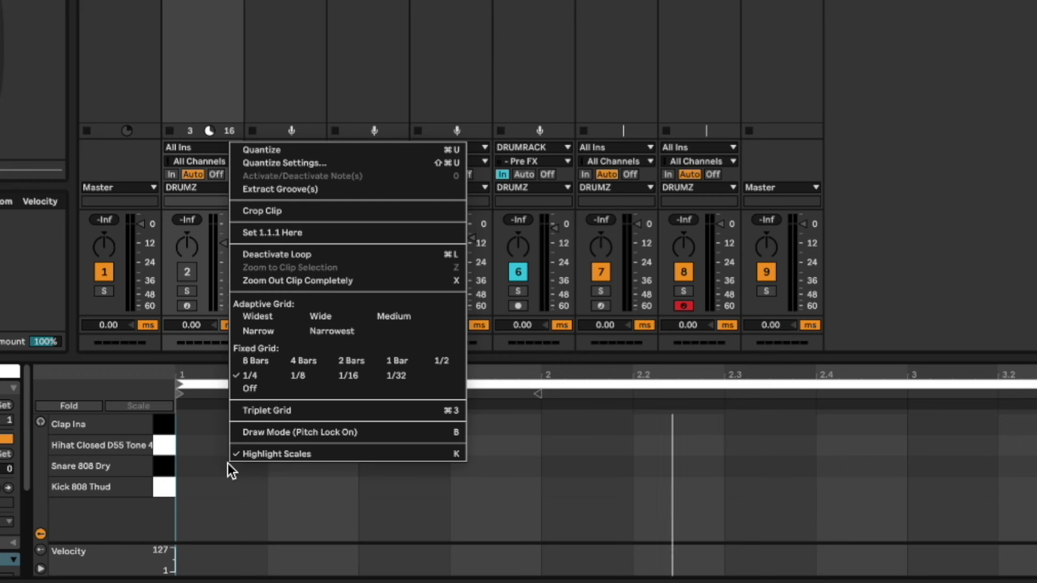
{"action": "left_click", "coordinate": [289, 378]}
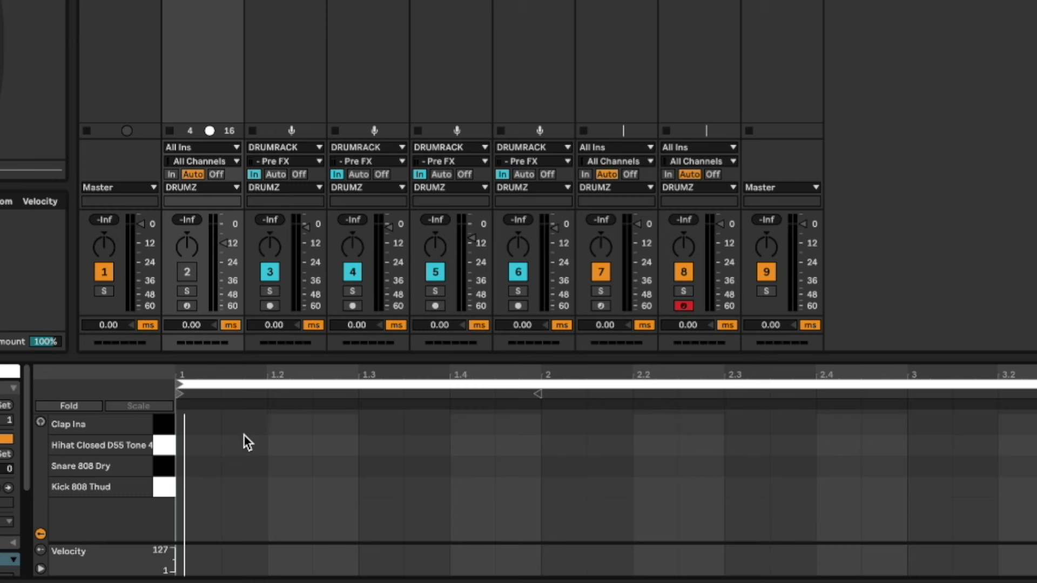
{"action": "key", "text": "b"}
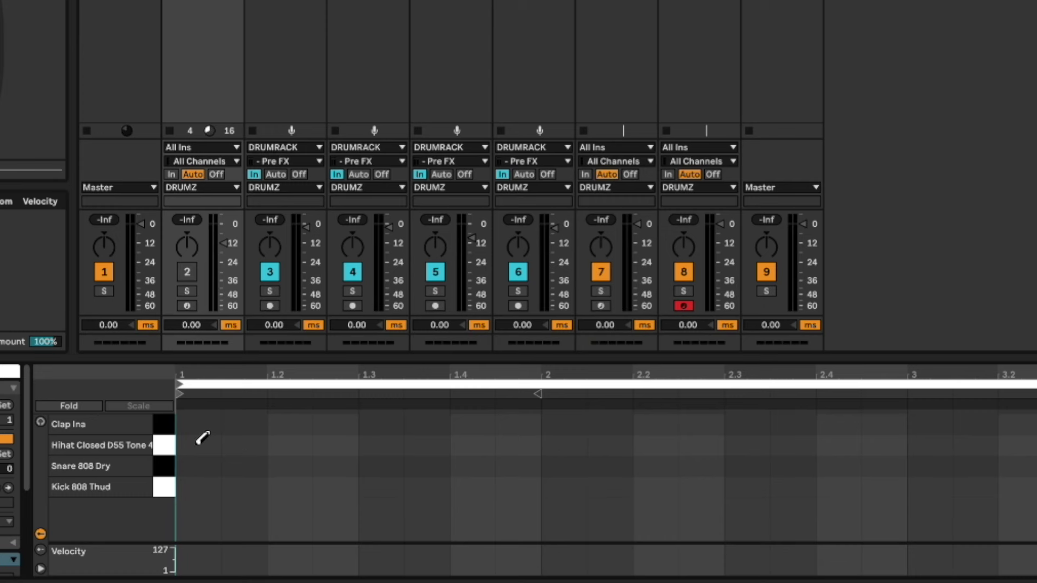
{"action": "mouse_move", "coordinate": [198, 443]}
{"action": "left_mouse_down"}
{"action": "mouse_move", "coordinate": [310, 437]}
{"action": "mouse_move", "coordinate": [380, 463]}
{"action": "mouse_move", "coordinate": [706, 472]}
{"action": "mouse_move", "coordinate": [817, 493]}
{"action": "mouse_move", "coordinate": [1028, 489]}
{"action": "left_mouse_up"}
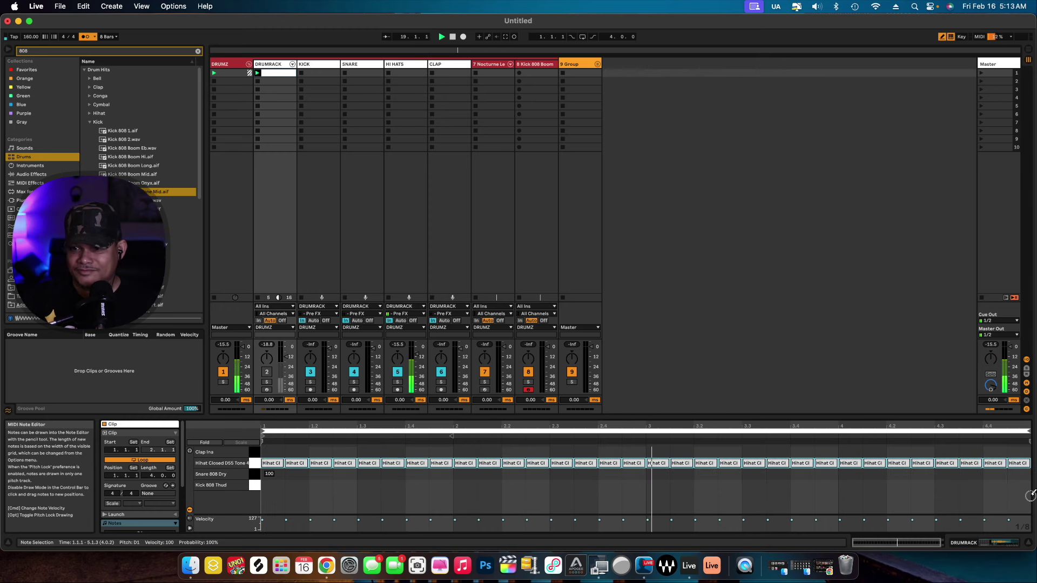
{"action": "left_click", "coordinate": [980, 550]}
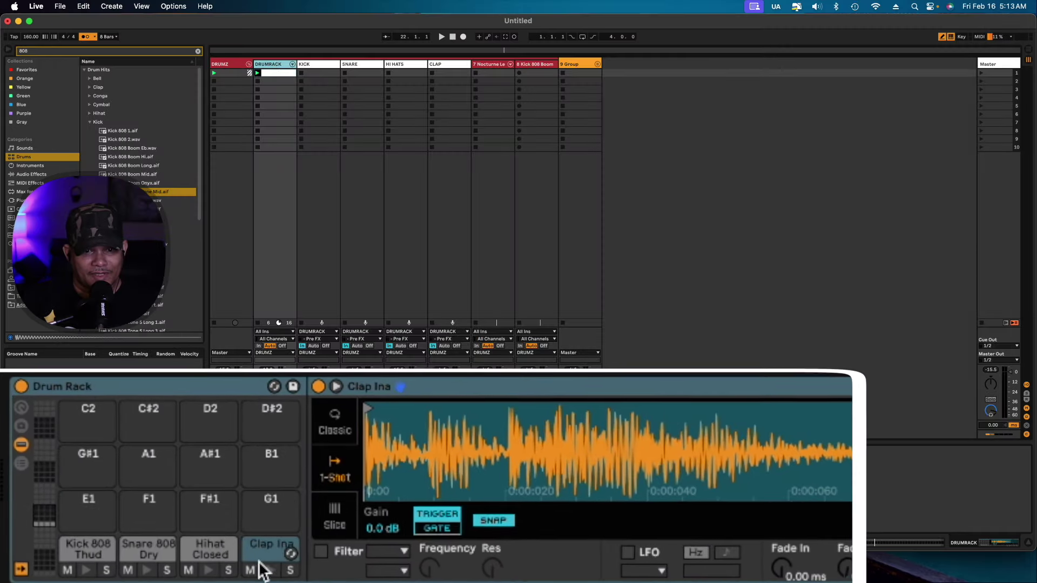
Turn off Simpler snap and trim the Hihat Closed D55 Tone 4 sample end to about 0:00:025.
{"action": "left_click", "coordinate": [209, 556]}
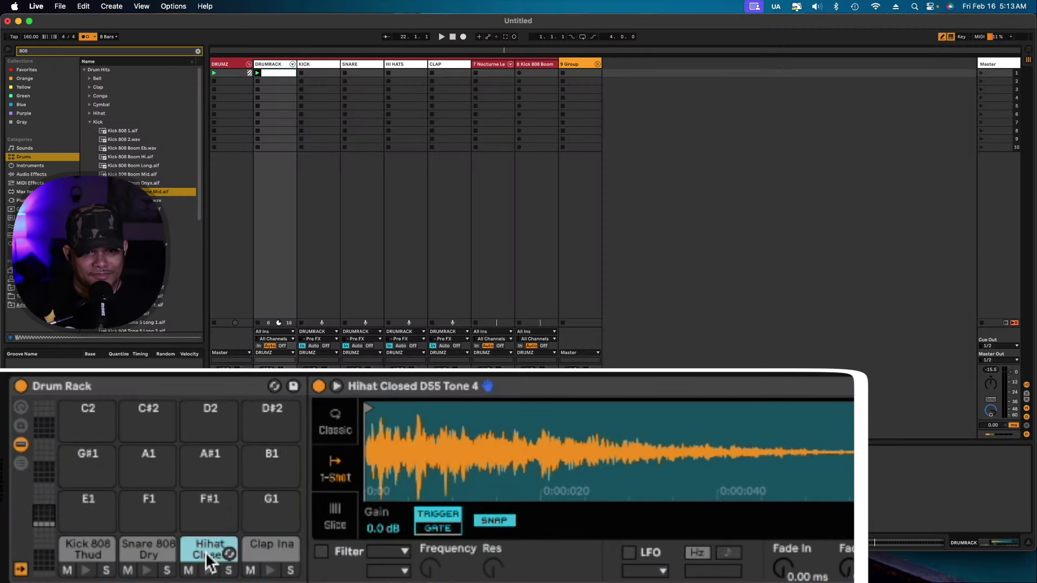
{"action": "left_click", "coordinate": [493, 522]}
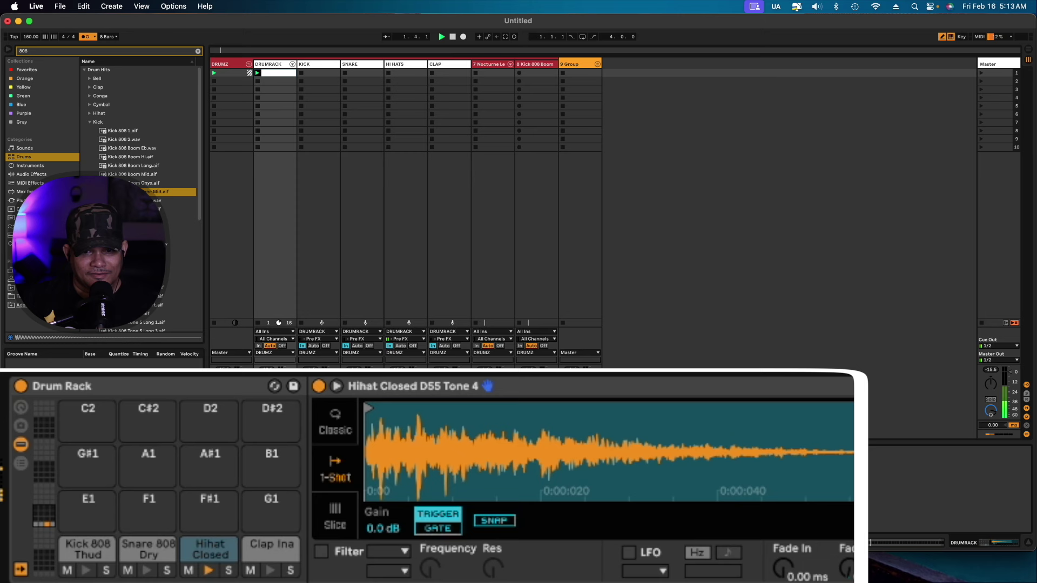
{"action": "mouse_move", "coordinate": [852, 404]}
{"action": "left_mouse_down"}
{"action": "mouse_move", "coordinate": [609, 404]}
{"action": "mouse_move", "coordinate": [566, 416]}
{"action": "left_mouse_up"}
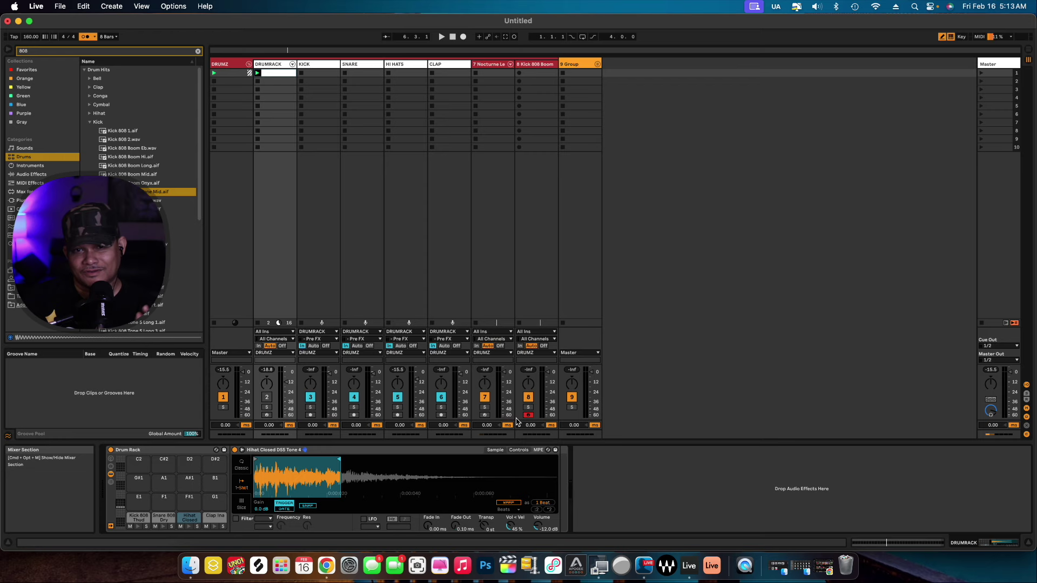
Arm the Nocturne track and record the 8-bar MIDI clip 7-Nocturne Le Pris 1.
{"action": "left_click", "coordinate": [484, 415]}
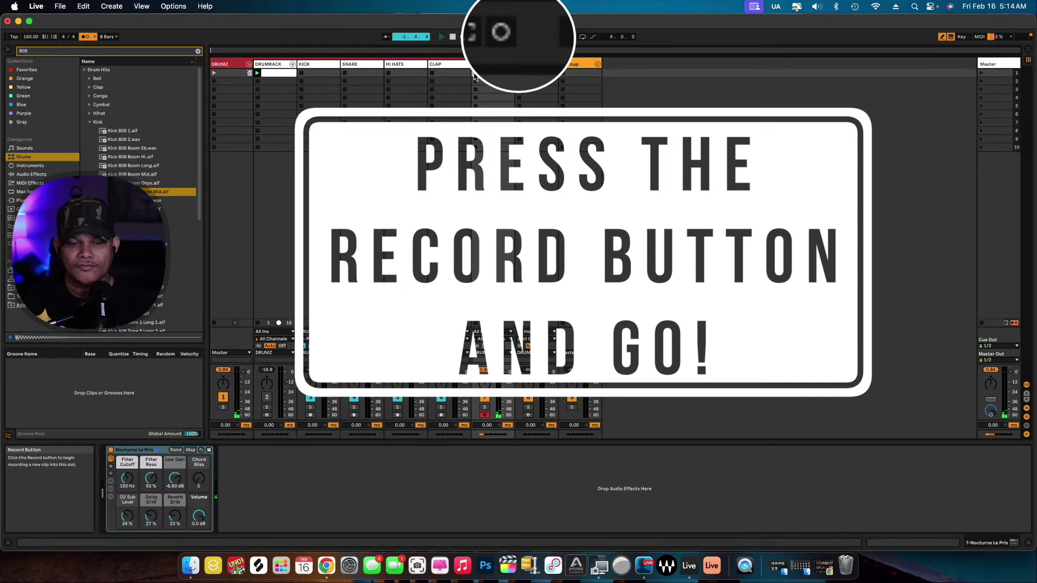
{"action": "left_click", "coordinate": [474, 76]}
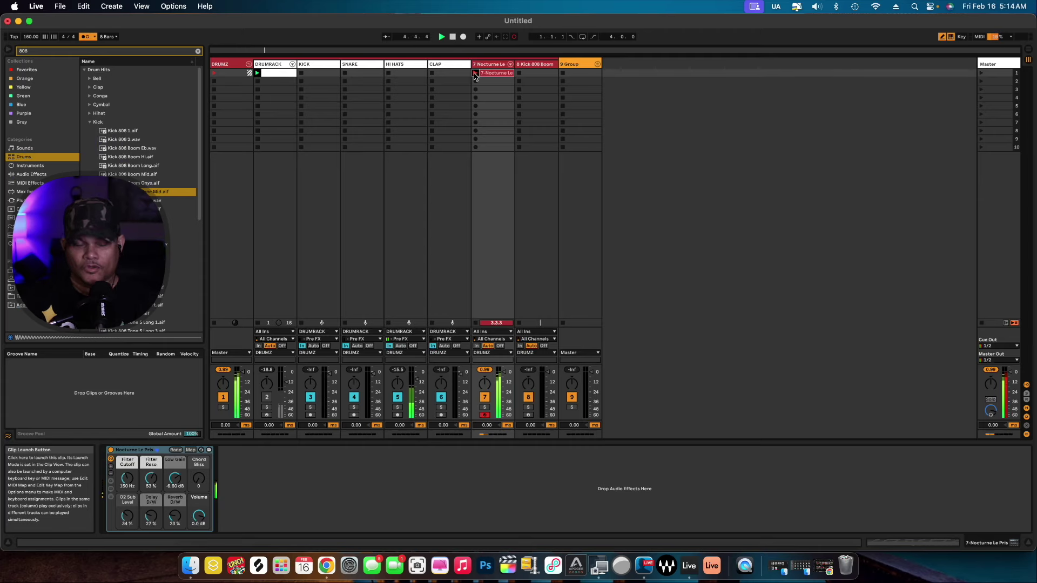
{"action": "left_click", "coordinate": [475, 73]}
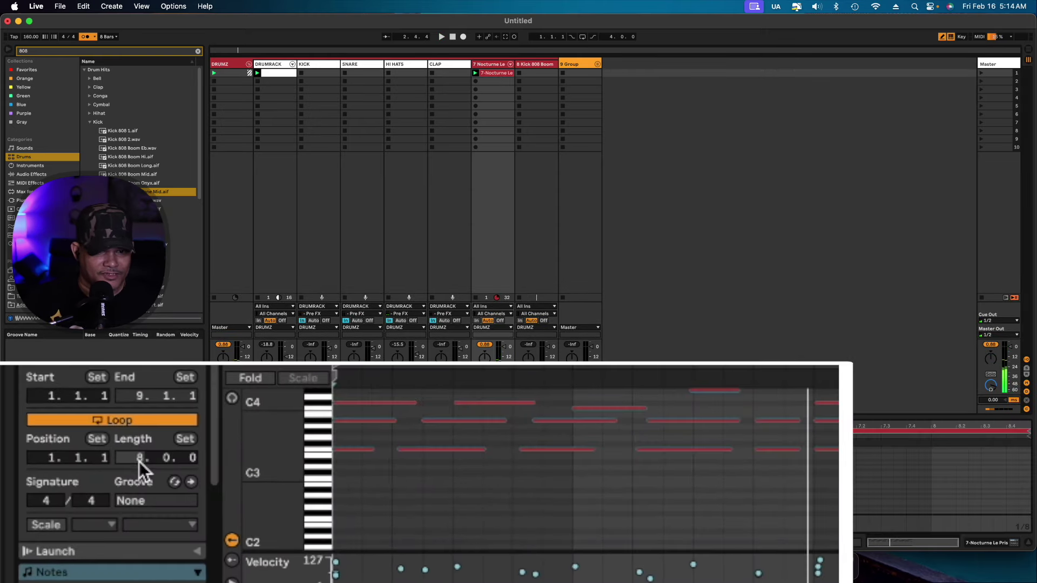
Set the Nocturne clip to 4 bars, lower track 7 to -7 dB, and arm DRUMRACK.
{"action": "key", "text": "Return"}
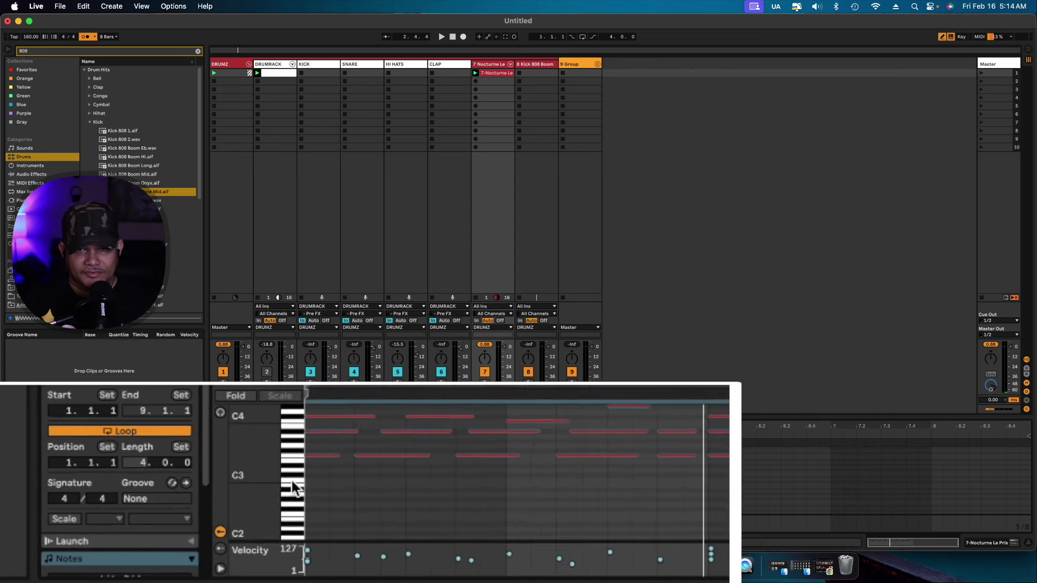
{"action": "key", "text": "space"}
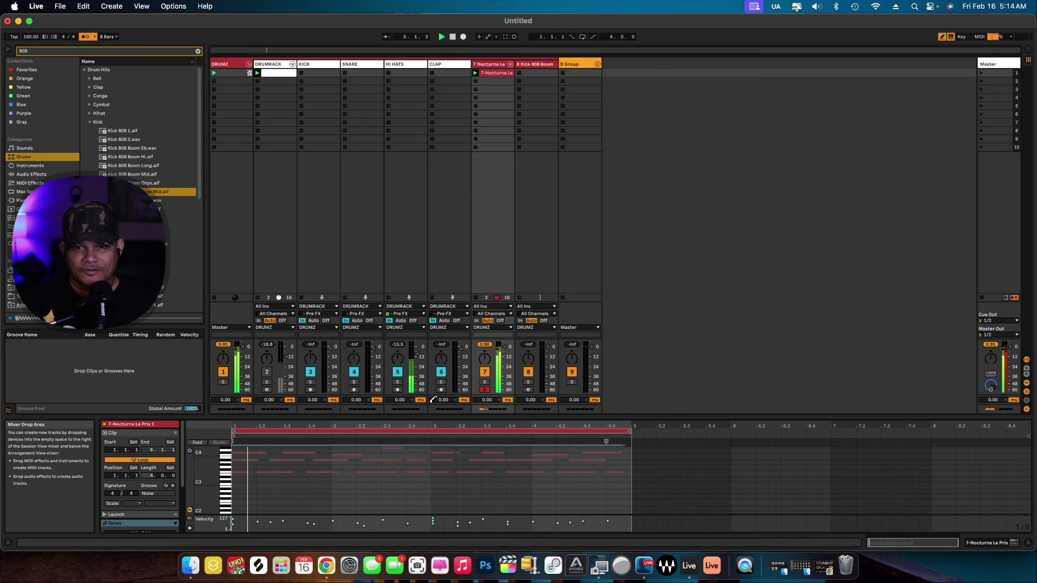
{"action": "scroll", "coordinate": [504, 352], "scroll_direction": "down", "scroll_amount": 5}
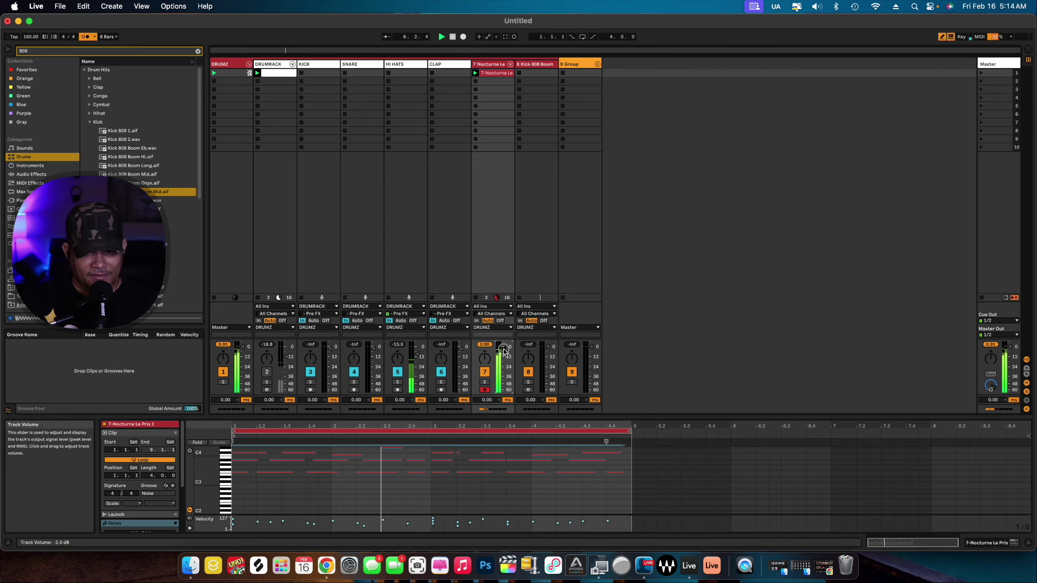
{"action": "scroll", "coordinate": [503, 352], "scroll_direction": "down", "scroll_amount": 1}
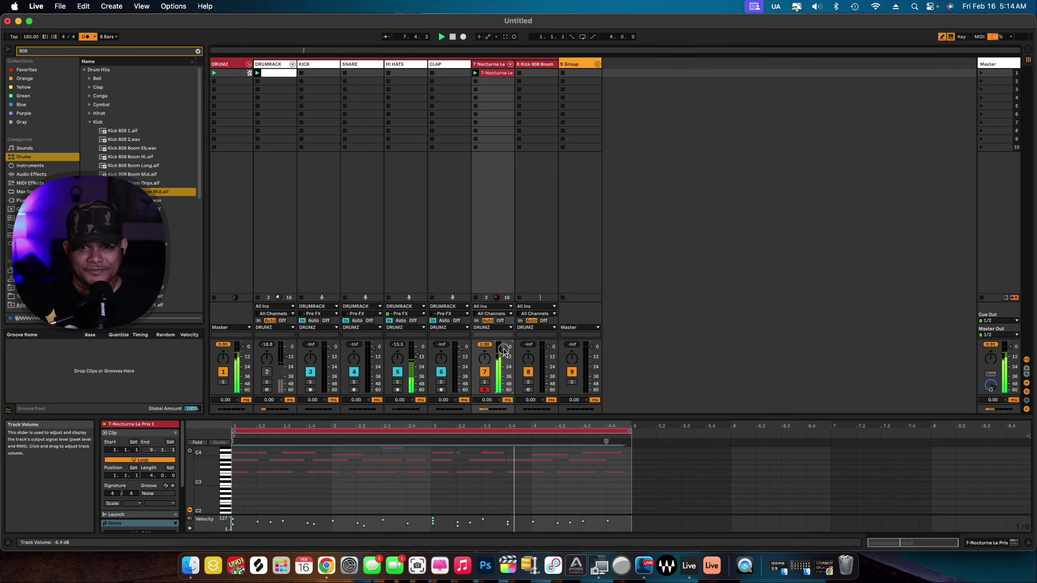
{"action": "left_click", "coordinate": [267, 390]}
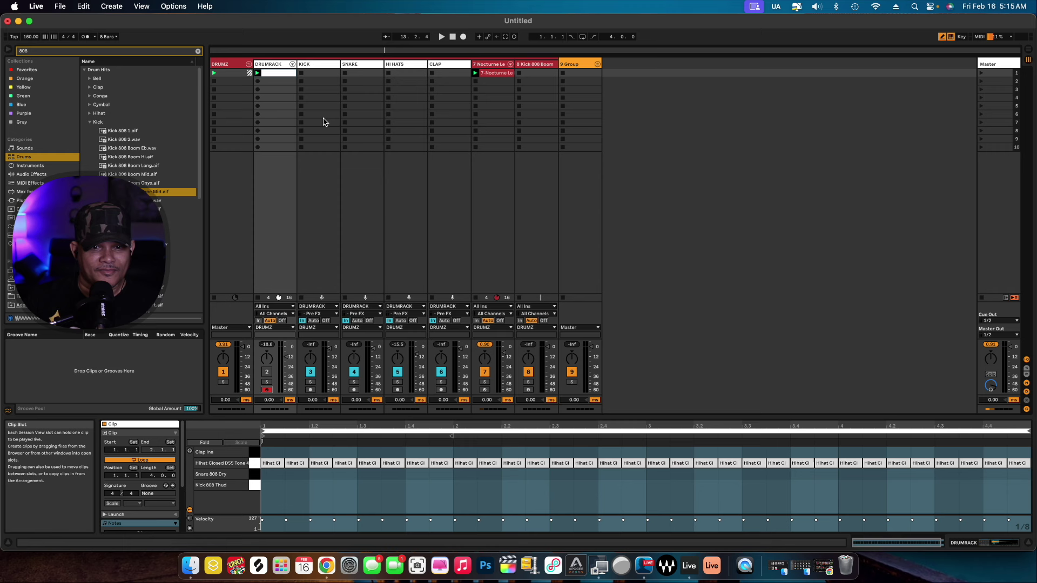
Start playback and add Clap Ina hits on beat 3 of bars 1 through 4.
{"action": "key", "text": "space"}
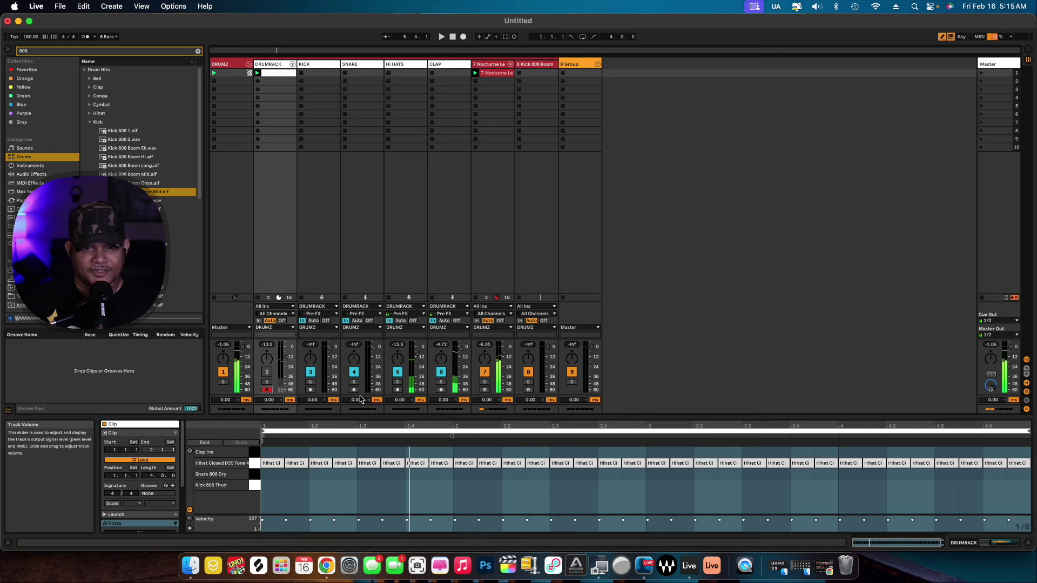
{"action": "left_click", "coordinate": [372, 448]}
{"action": "left_click", "coordinate": [562, 452]}
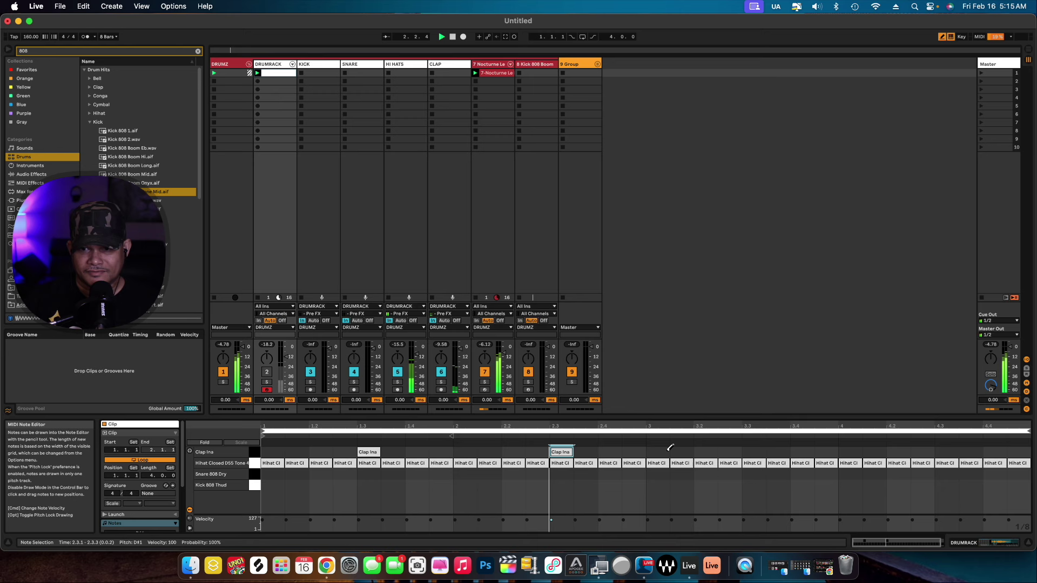
{"action": "left_click", "coordinate": [756, 451]}
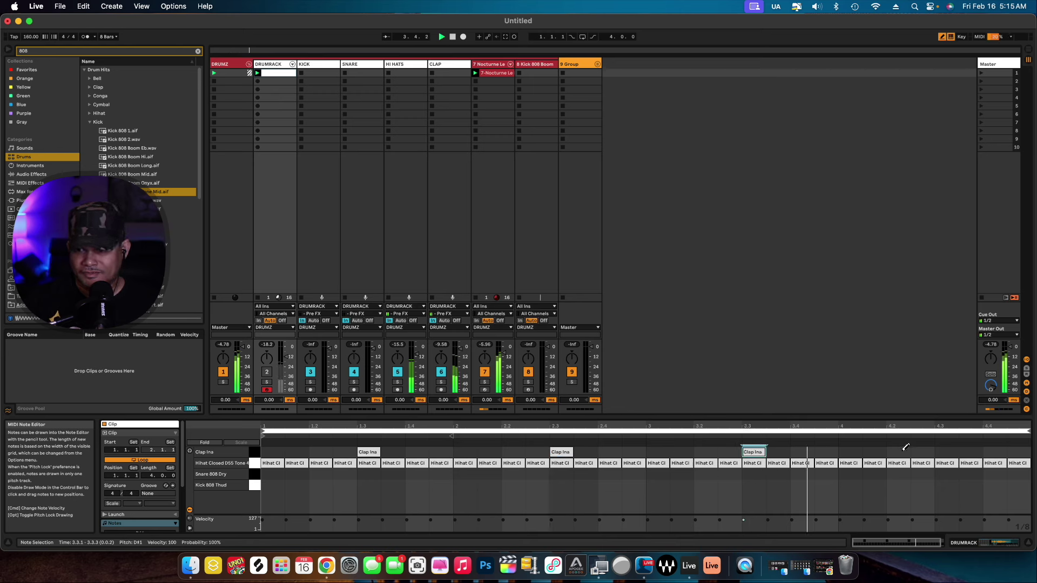
{"action": "left_click", "coordinate": [945, 451]}
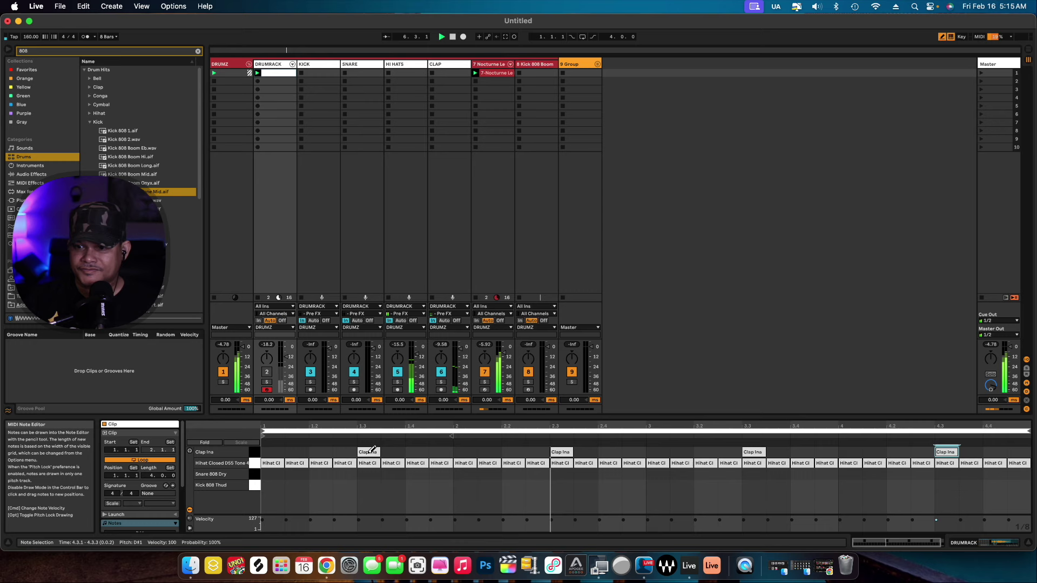
Raise the clap notes' velocity to 127 and play the beat back.
{"action": "left_click", "coordinate": [255, 452]}
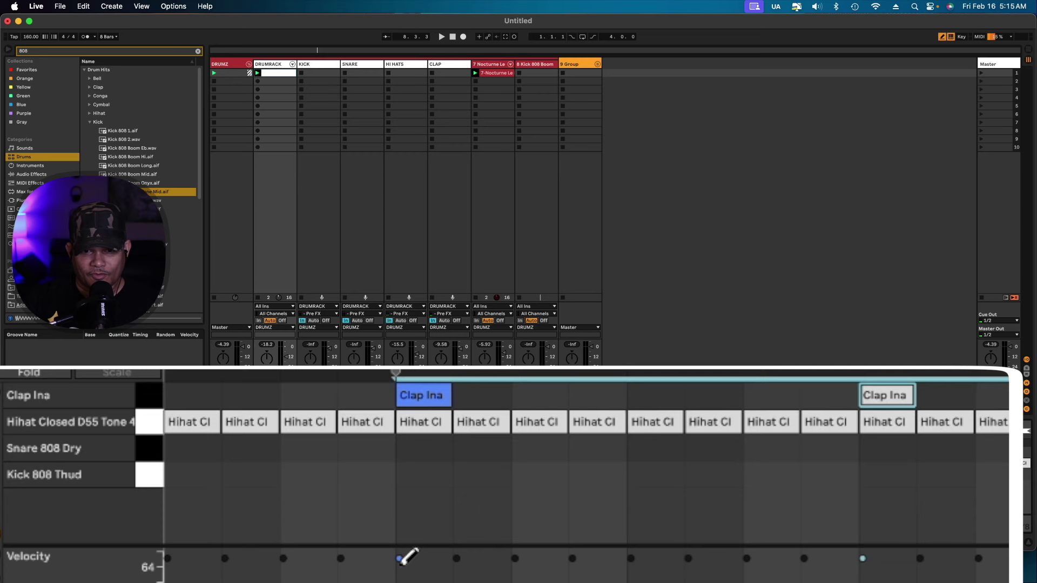
{"action": "left_click_drag", "start_coordinate": [400, 558], "coordinate": [405, 520]}
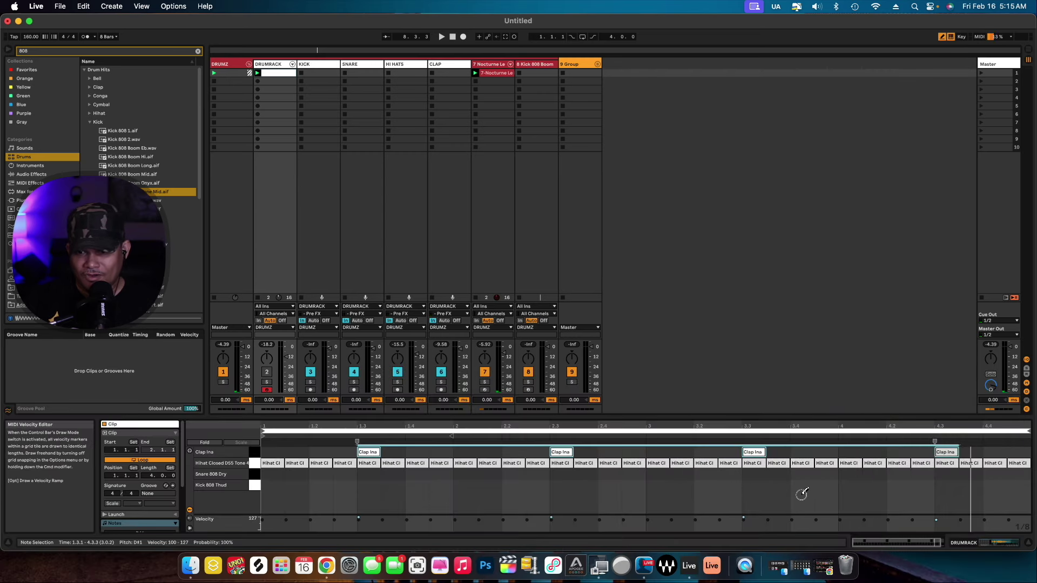
{"action": "left_click_drag", "start_coordinate": [939, 485], "coordinate": [1009, 487]}
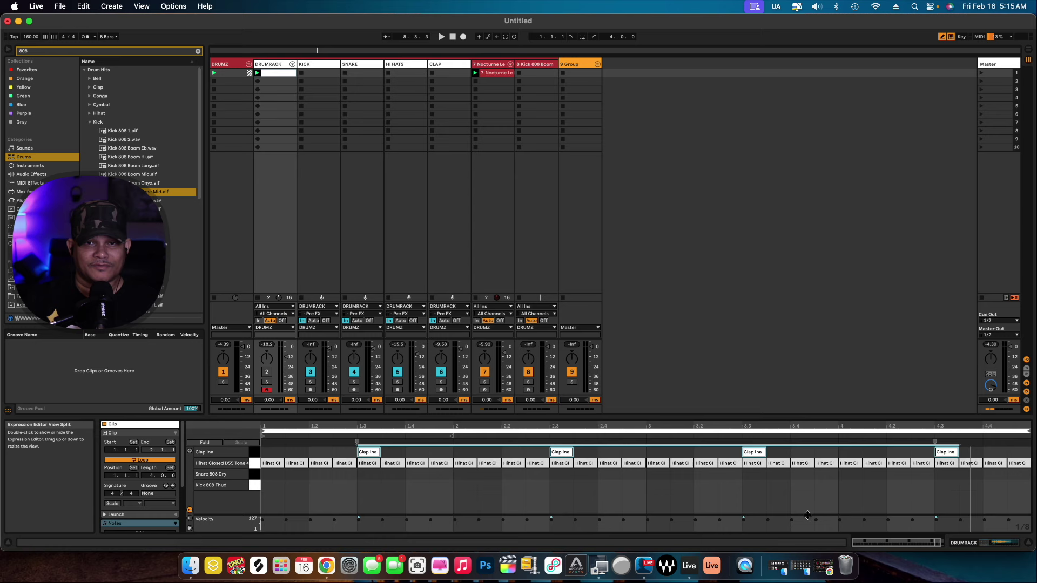
{"action": "key", "text": "space"}
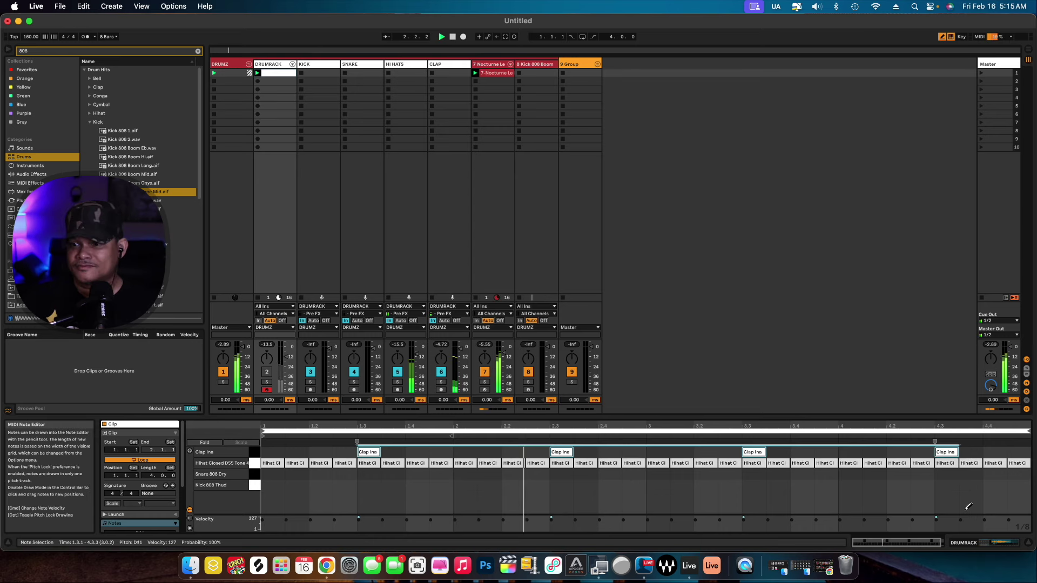
{"action": "left_click", "coordinate": [966, 543]}
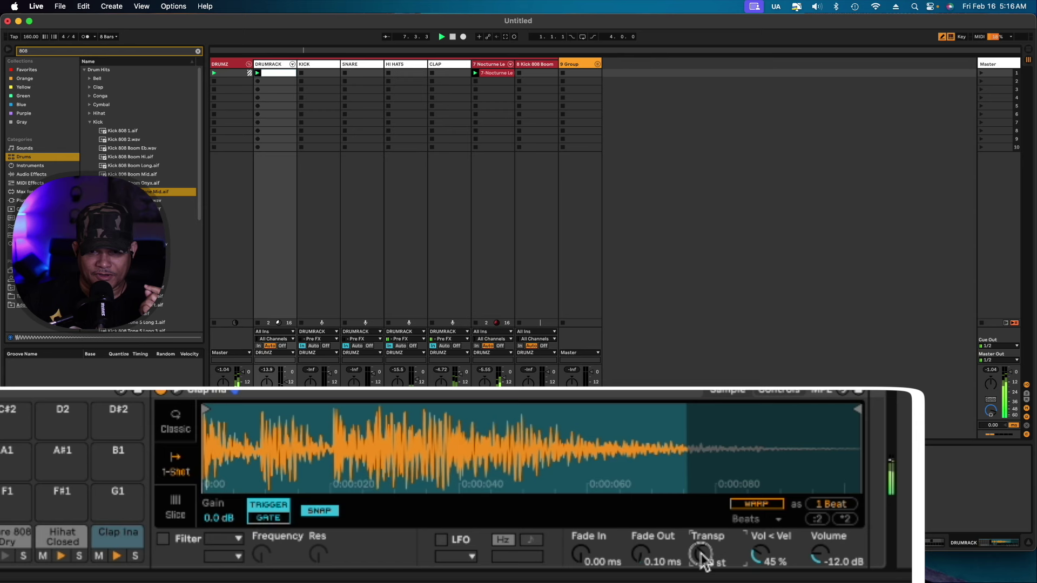
Lower the Clap Ina Transp knob to -5 semitones.
{"action": "scroll", "coordinate": [744, 564], "scroll_direction": "down", "scroll_amount": 2}
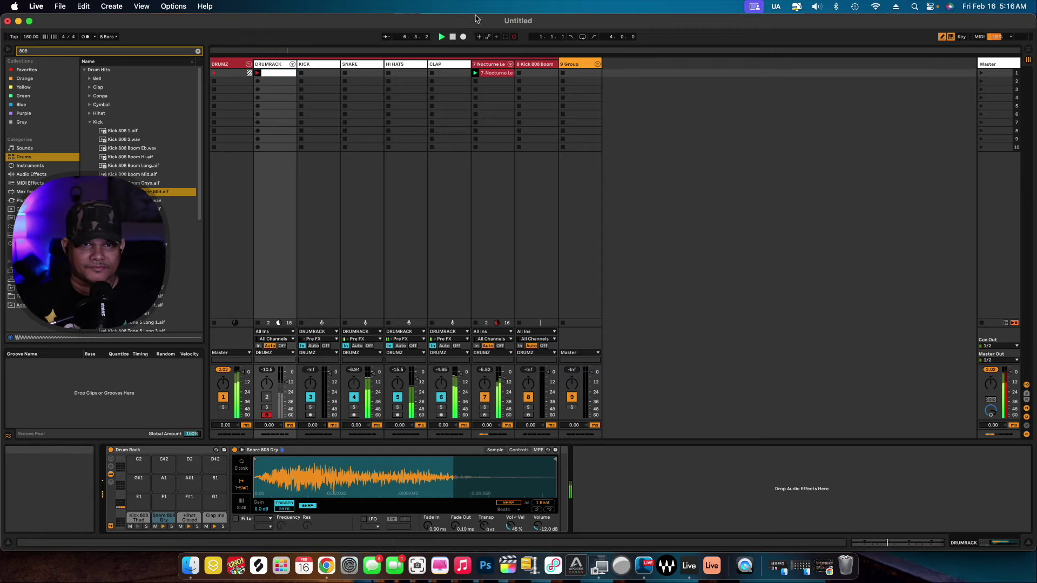
Stop playback, quantize the recorded Snare 808 Dry notes with Cmd+U, and loop the beat again.
{"action": "key", "text": "space"}
{"action": "key", "text": "shift+Tab"}
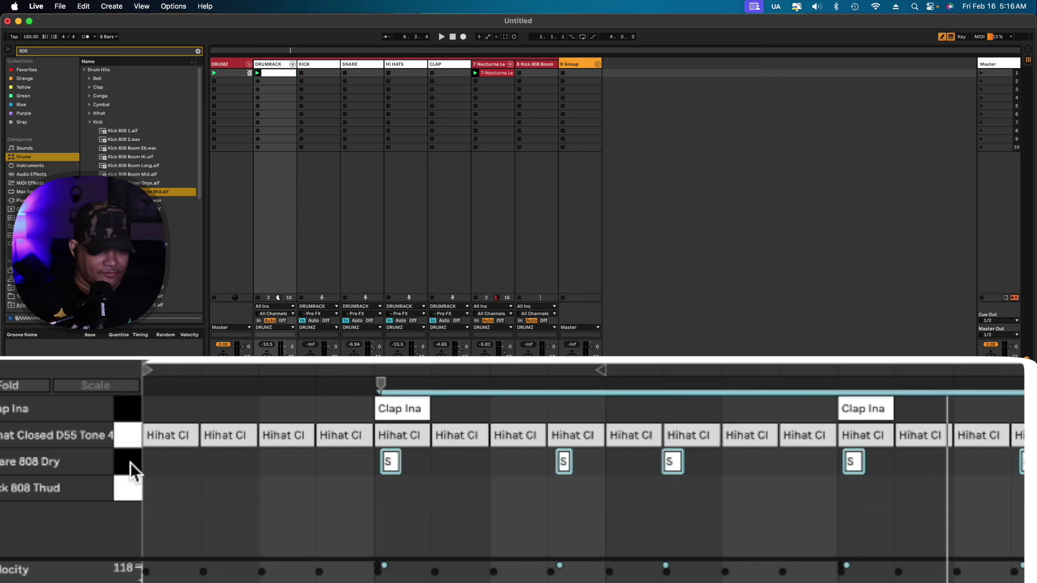
{"action": "key", "text": "super+u"}
{"action": "key", "text": "space"}
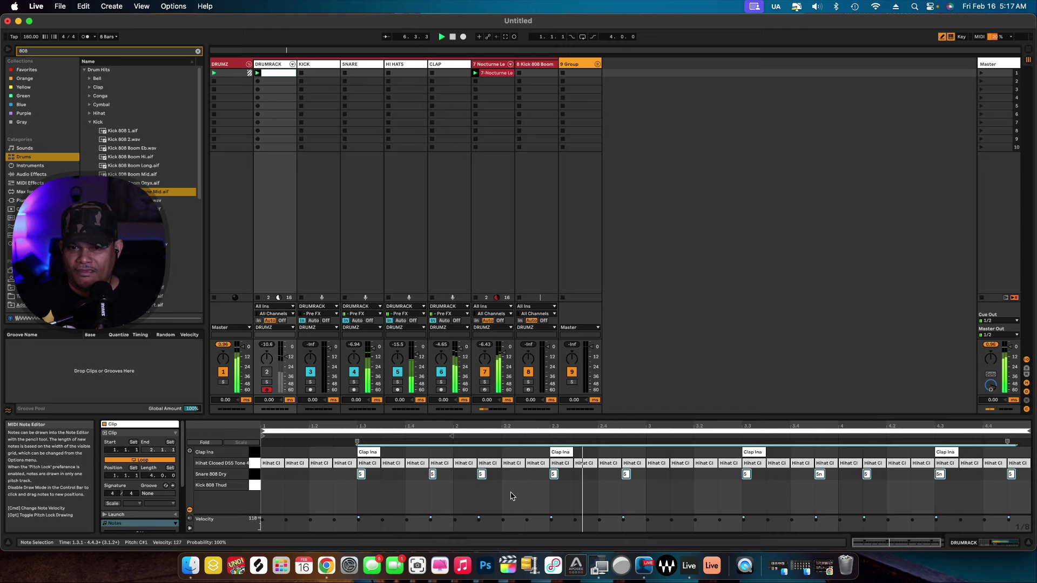
Set the note grid to Fixed Grid 1/32 and restart playback.
{"action": "right_click", "coordinate": [627, 491]}
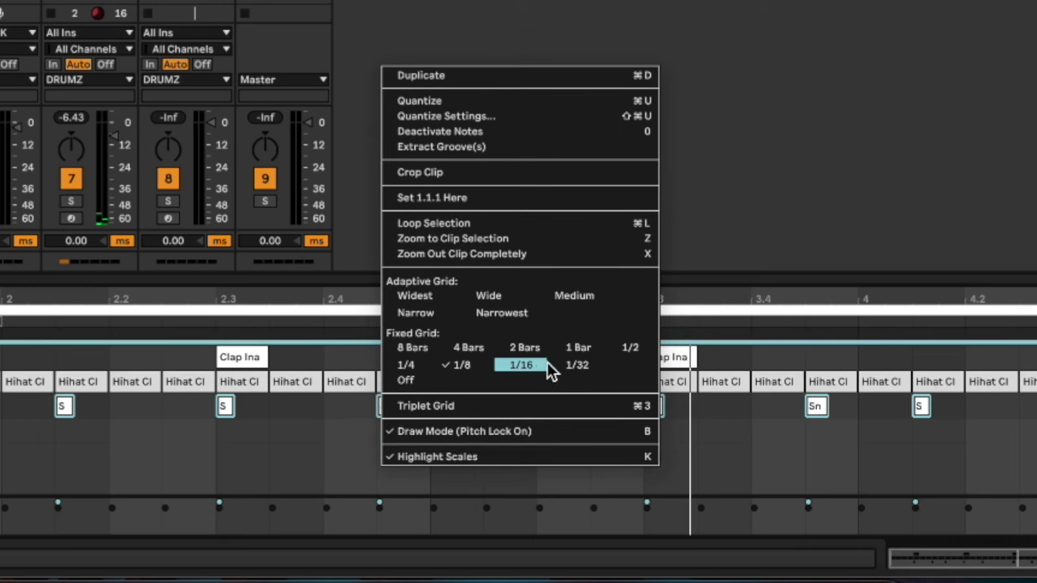
{"action": "left_click", "coordinate": [571, 366]}
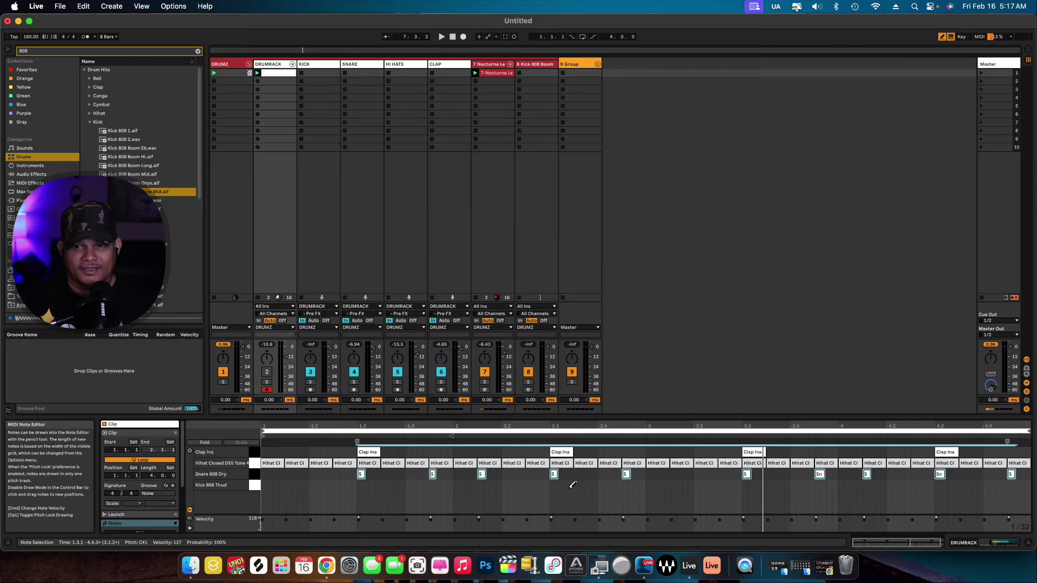
{"action": "key", "text": "space"}
Pencil in short snare roll notes beside the 2.4 and 4.3 snares.
{"action": "left_click", "coordinate": [630, 474]}
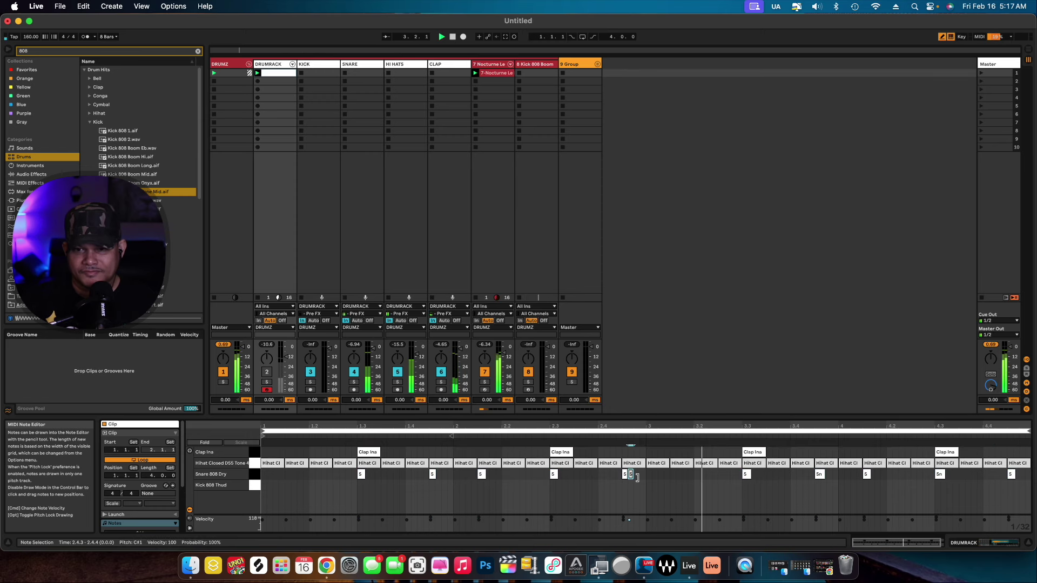
{"action": "left_click", "coordinate": [637, 473]}
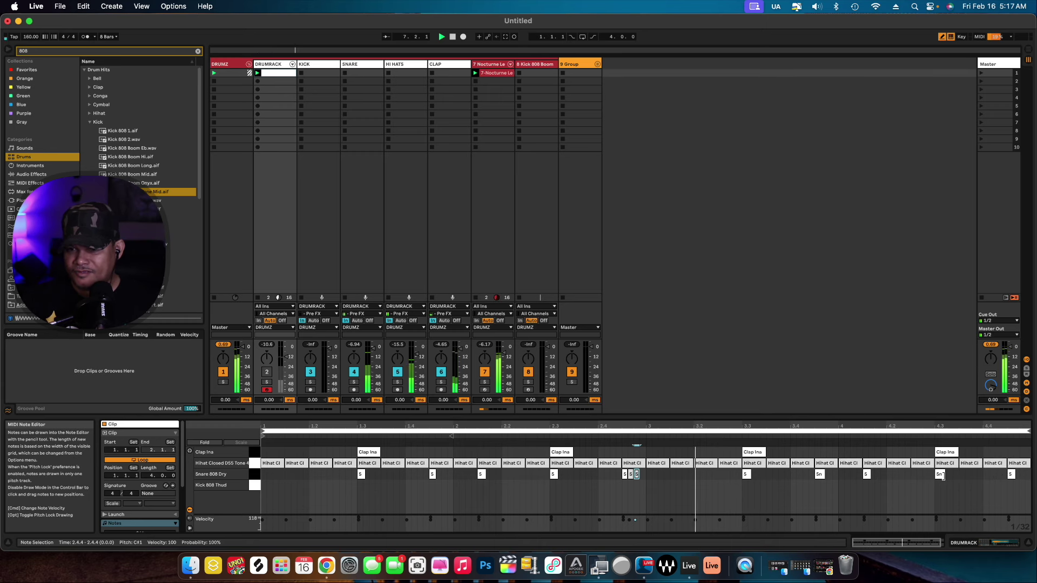
{"action": "left_click", "coordinate": [943, 474]}
{"action": "left_click", "coordinate": [950, 474]}
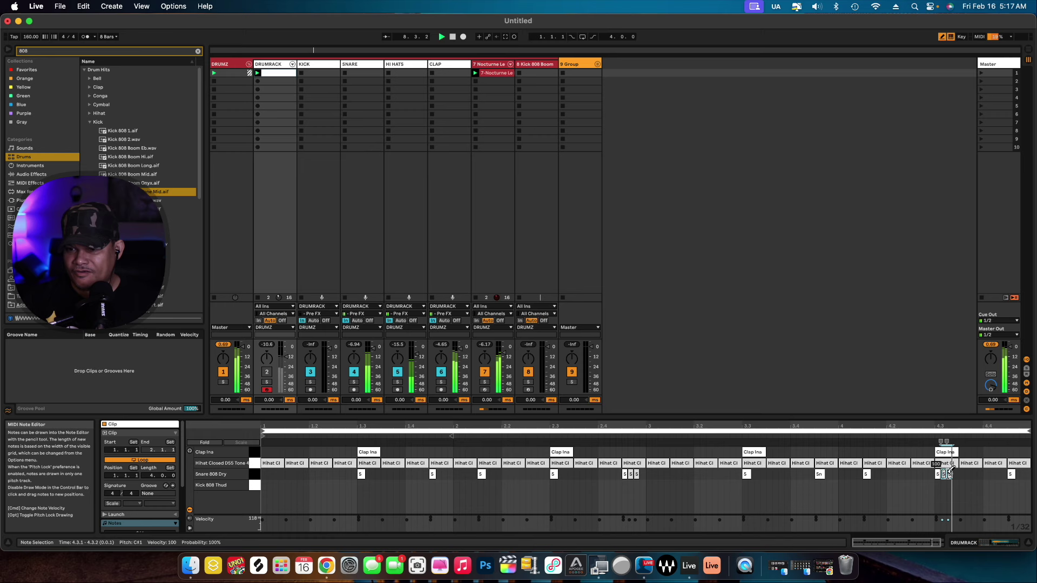
{"action": "left_click", "coordinate": [334, 497]}
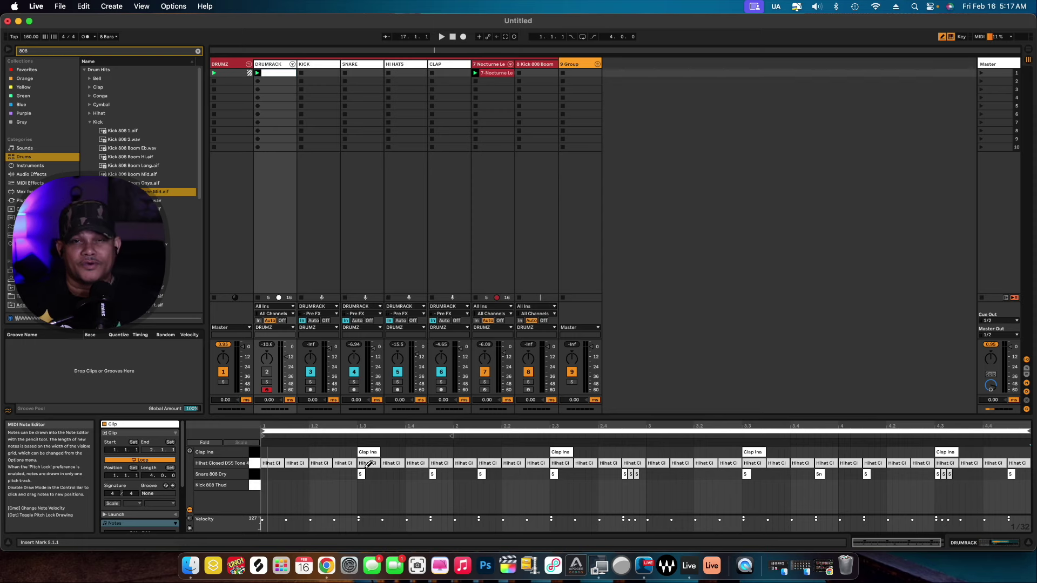
Draw a quick hi-hat roll at 1.1.1 and replace the beat-3 hi-hat with three short hits.
{"action": "left_click", "coordinate": [264, 462]}
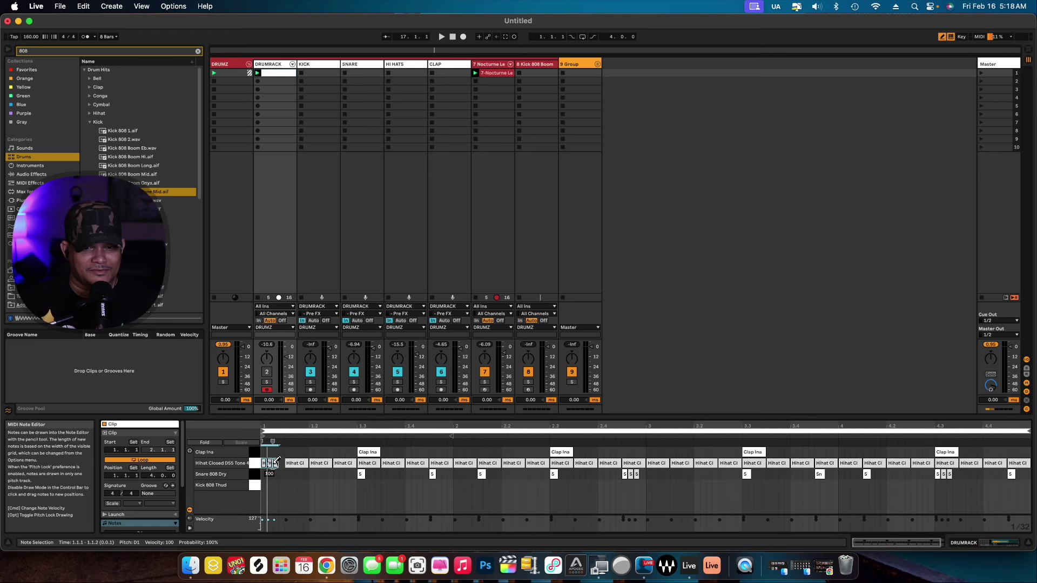
{"action": "key", "text": "space"}
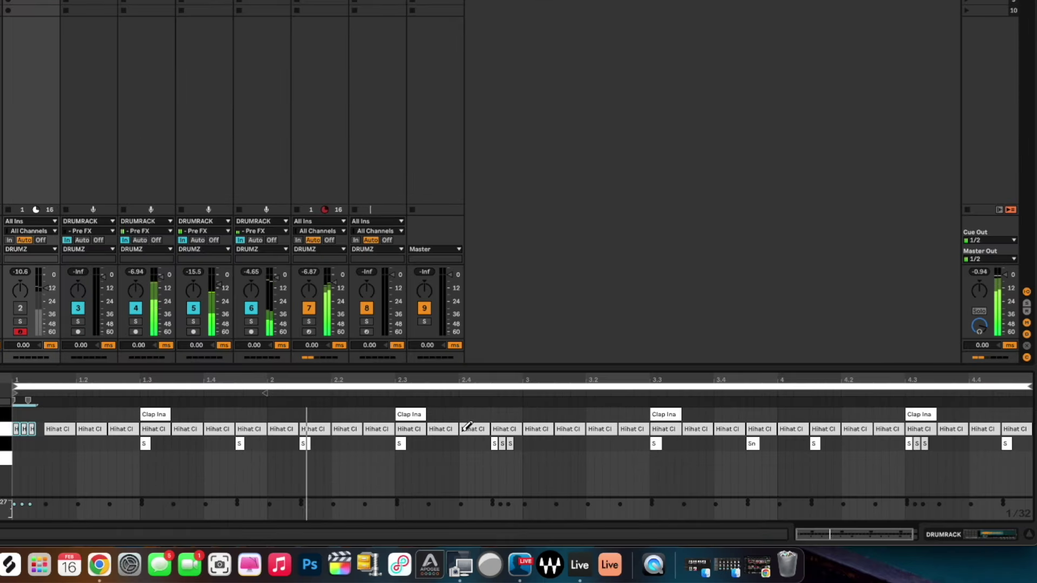
{"action": "left_click", "coordinate": [528, 428]}
{"action": "left_click_drag", "start_coordinate": [527, 428], "coordinate": [543, 428]}
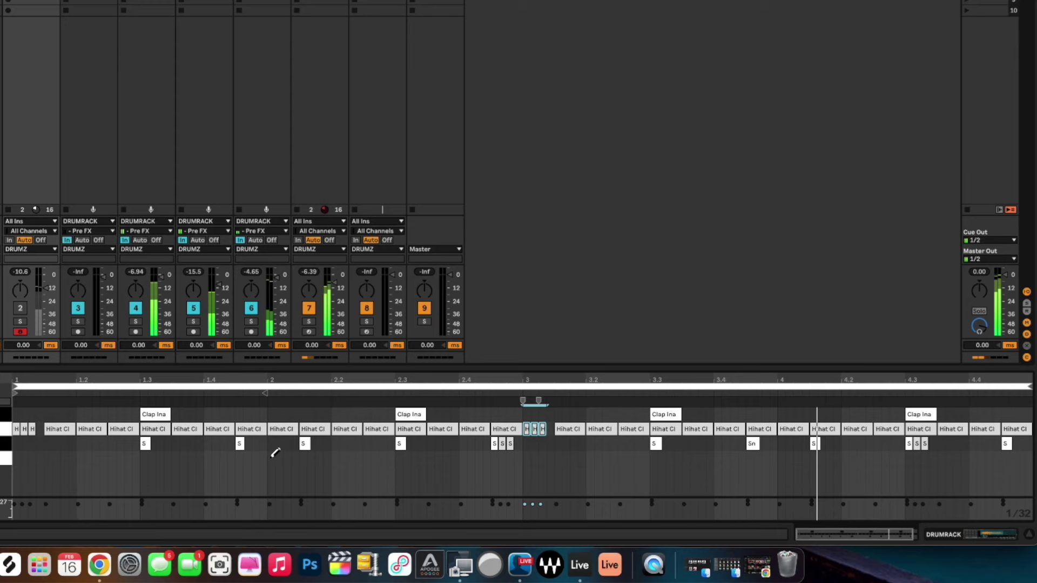
Set the piano roll grid to 1/8 with Triplet Grid enabled.
{"action": "right_click", "coordinate": [276, 453]}
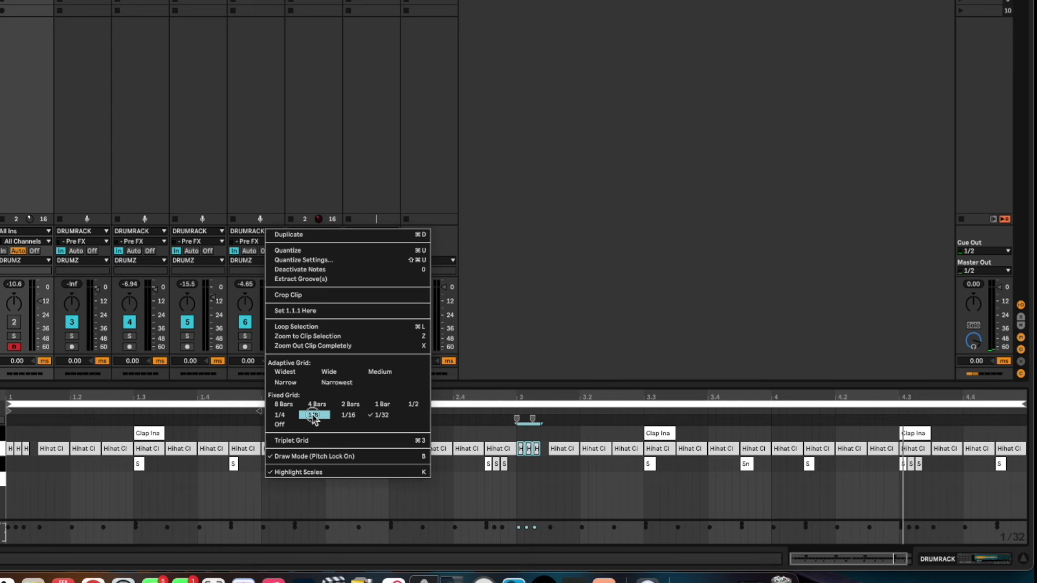
{"action": "left_click", "coordinate": [314, 416]}
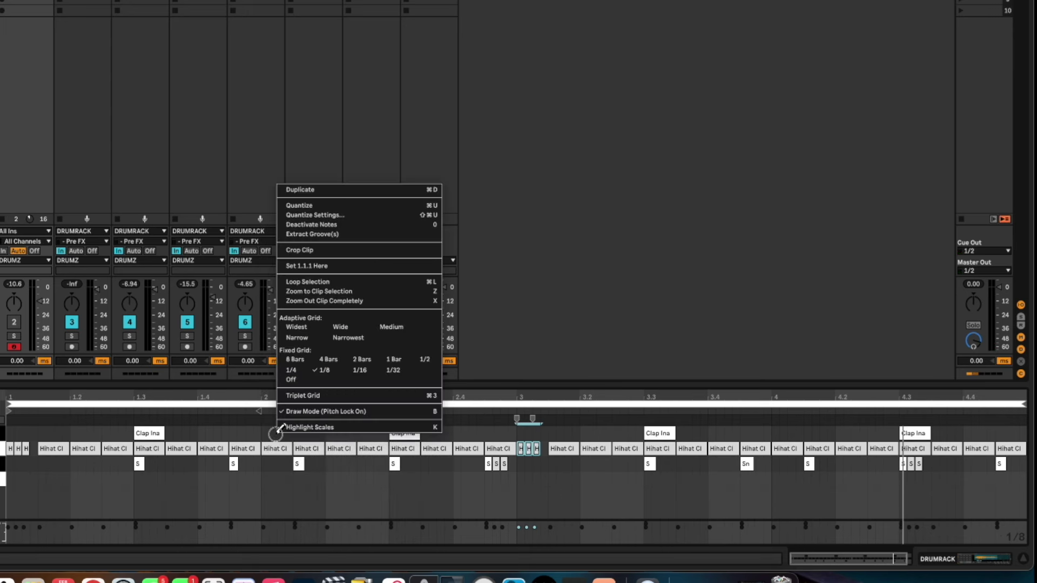
{"action": "left_click", "coordinate": [287, 395]}
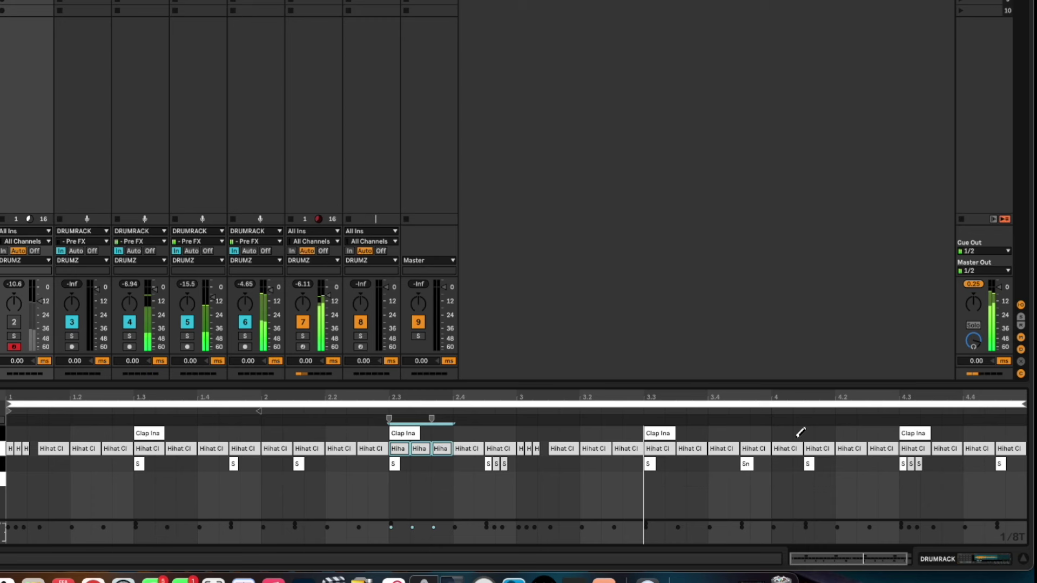
Redraw a shorter hi-hat at 4.4 and pencil a triplet hi-hat roll to the end of bar 4.
{"action": "left_click", "coordinate": [975, 448]}
{"action": "left_click", "coordinate": [974, 448]}
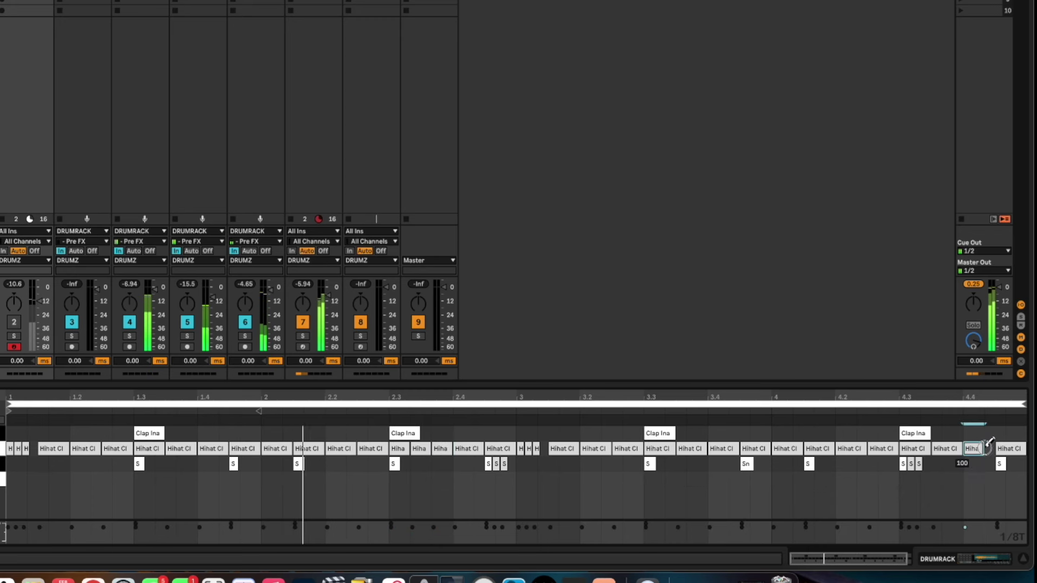
{"action": "left_click_drag", "start_coordinate": [987, 443], "coordinate": [1016, 443]}
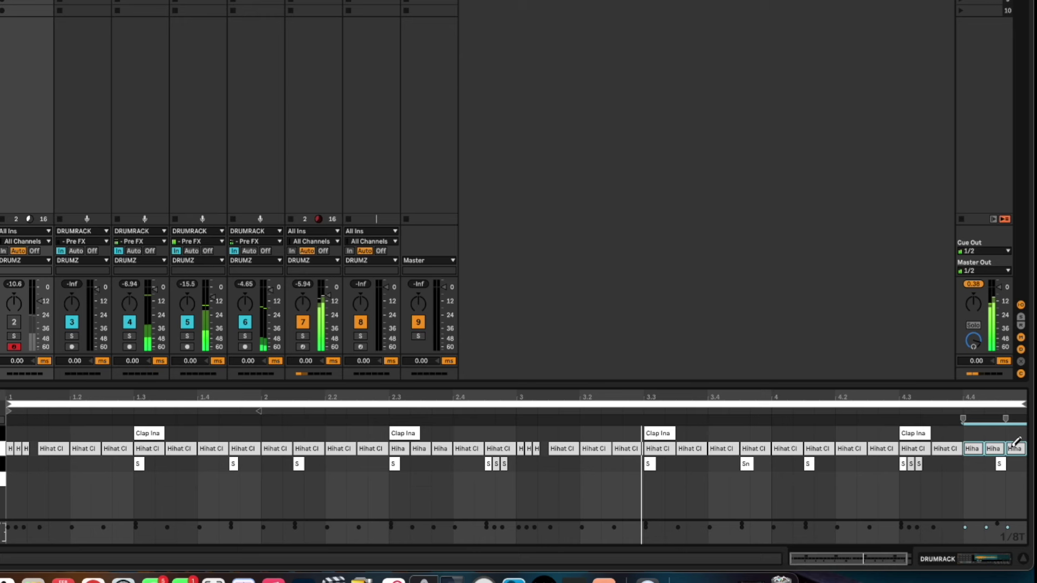
Show Device View for the Kick 808 Boom track and its Kick 808 Boom Tone Mid sampler.
{"action": "left_click", "coordinate": [965, 561]}
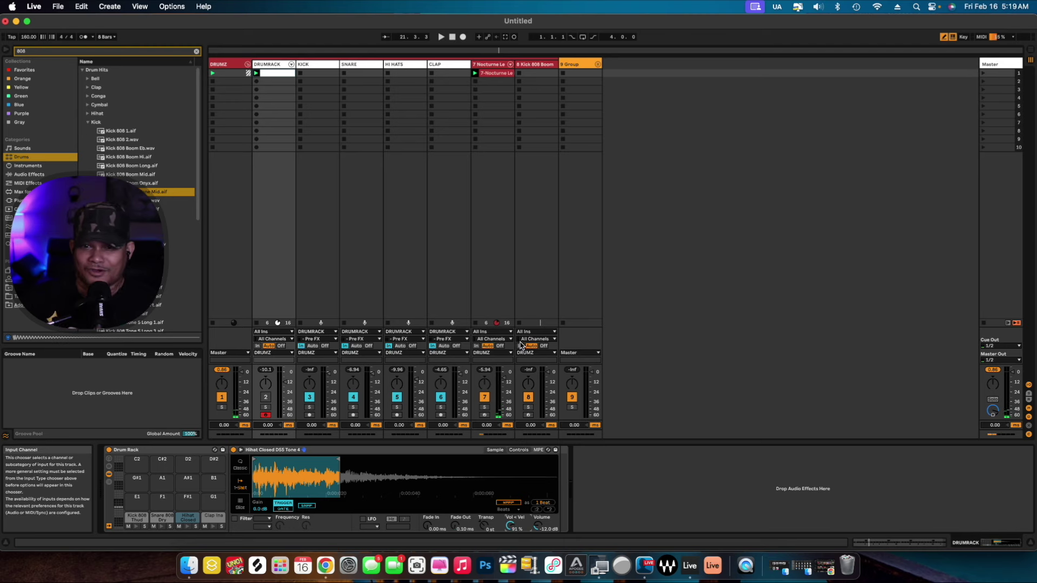
{"action": "left_click", "coordinate": [528, 416]}
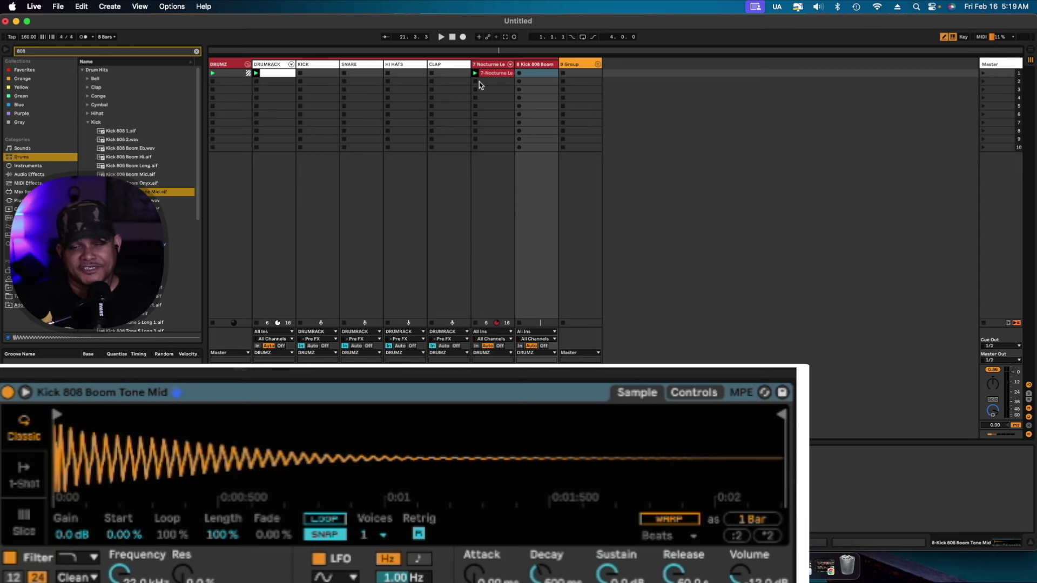
Play the beat and record a new 808 clip in the Kick 808 Boom track's slot.
{"action": "key", "text": "space"}
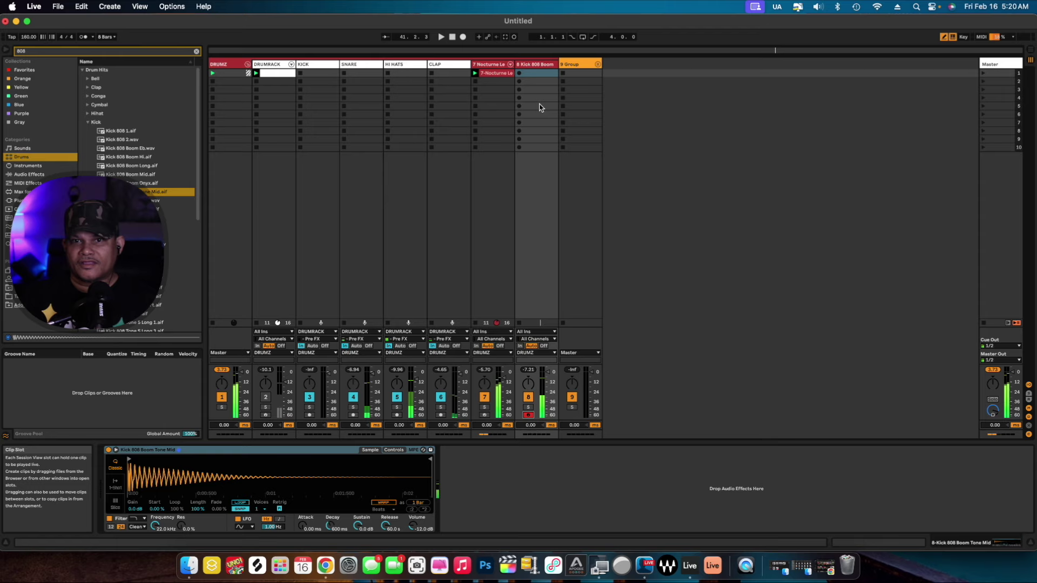
{"action": "left_click", "coordinate": [519, 74]}
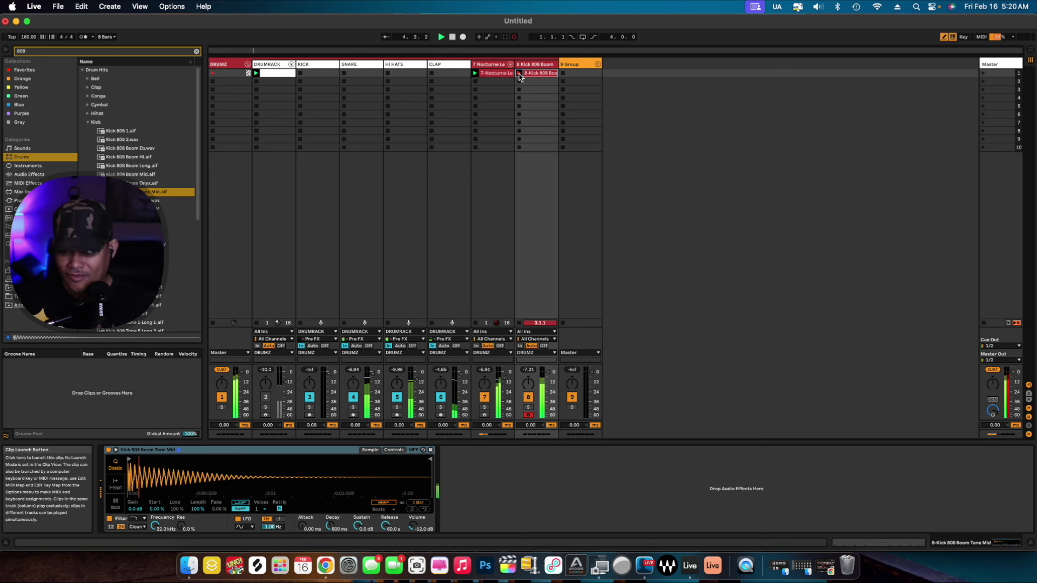
Stop recording, open the new 808 clip, and move the 4.4.3 note up to A#3.
{"action": "left_click", "coordinate": [519, 76]}
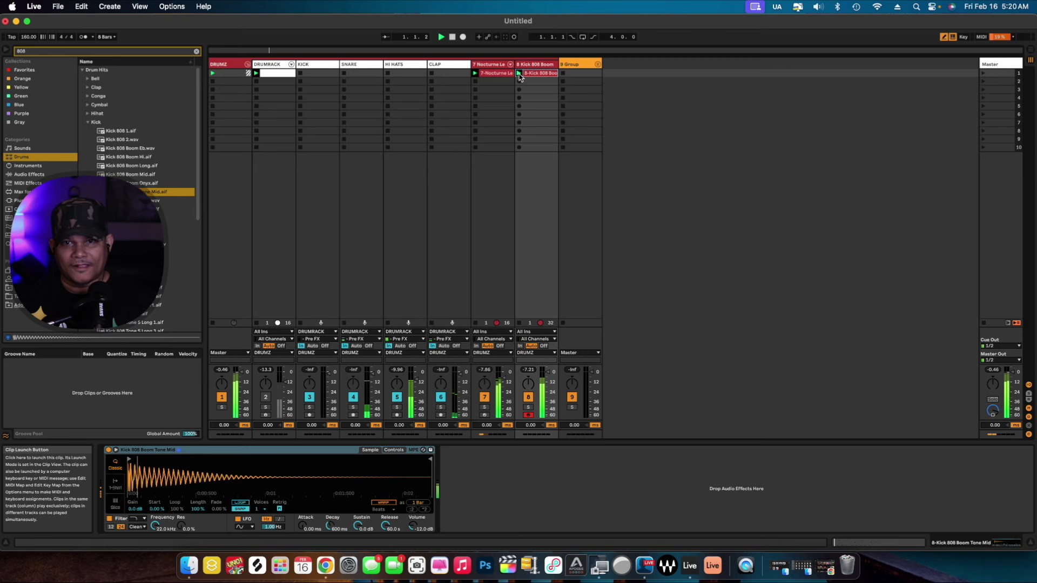
{"action": "double_click", "coordinate": [539, 74]}
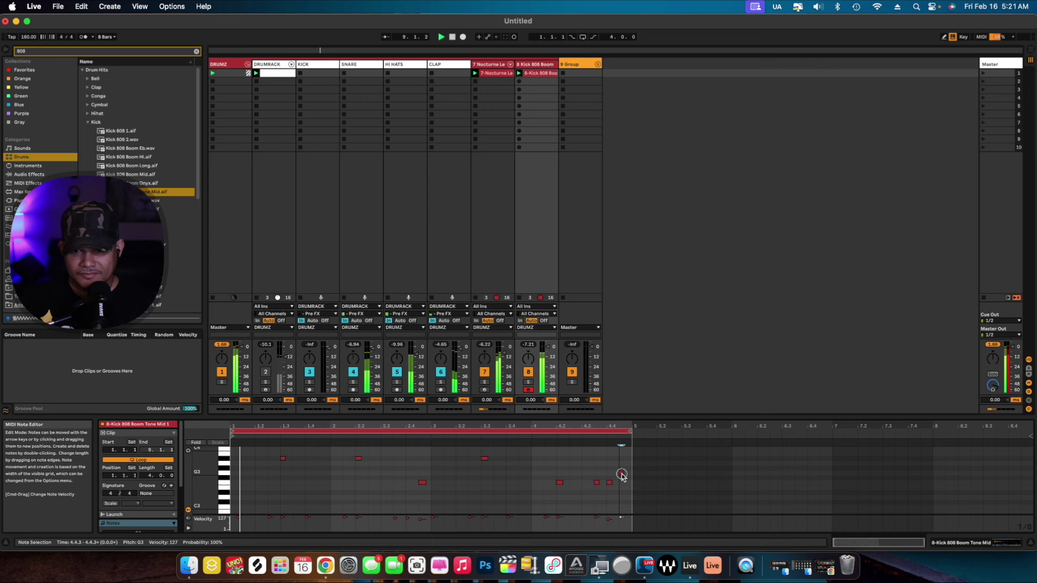
{"action": "left_click_drag", "start_coordinate": [620, 474], "coordinate": [622, 460]}
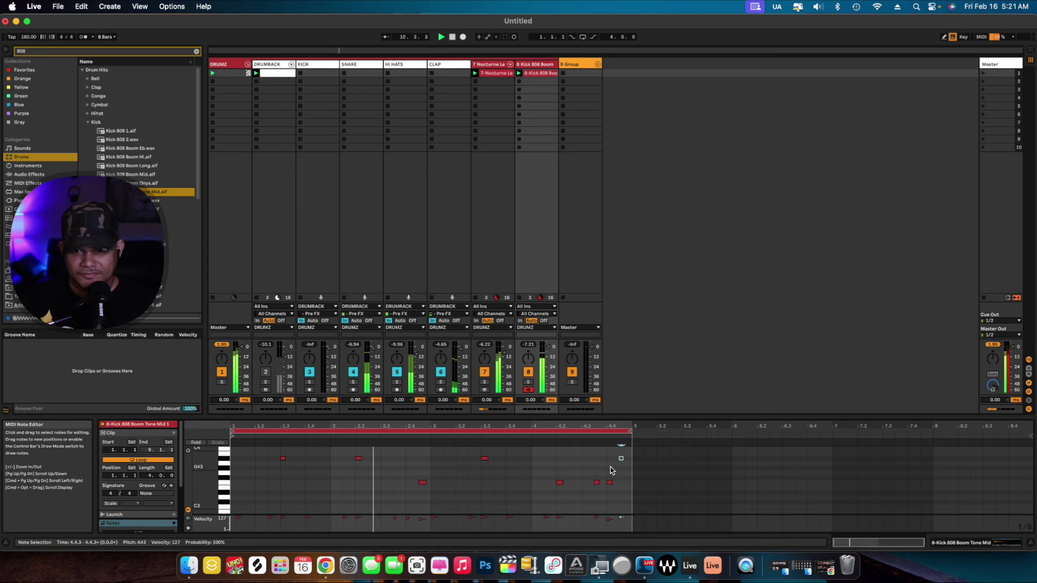
Move the first A#2 808 note left so it starts at 1.1.1.
{"action": "right_click", "coordinate": [610, 468]}
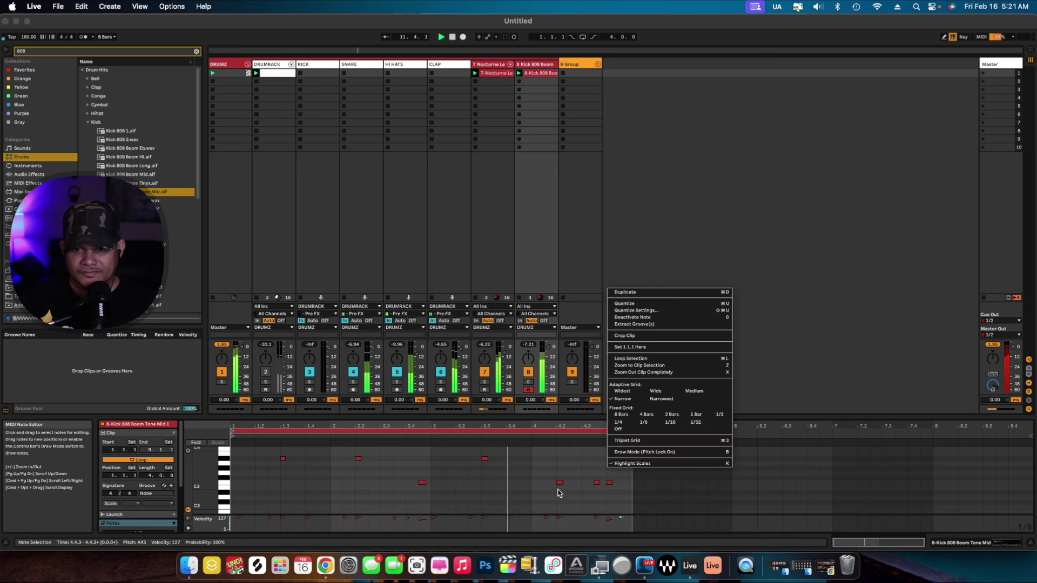
{"action": "left_click", "coordinate": [590, 500]}
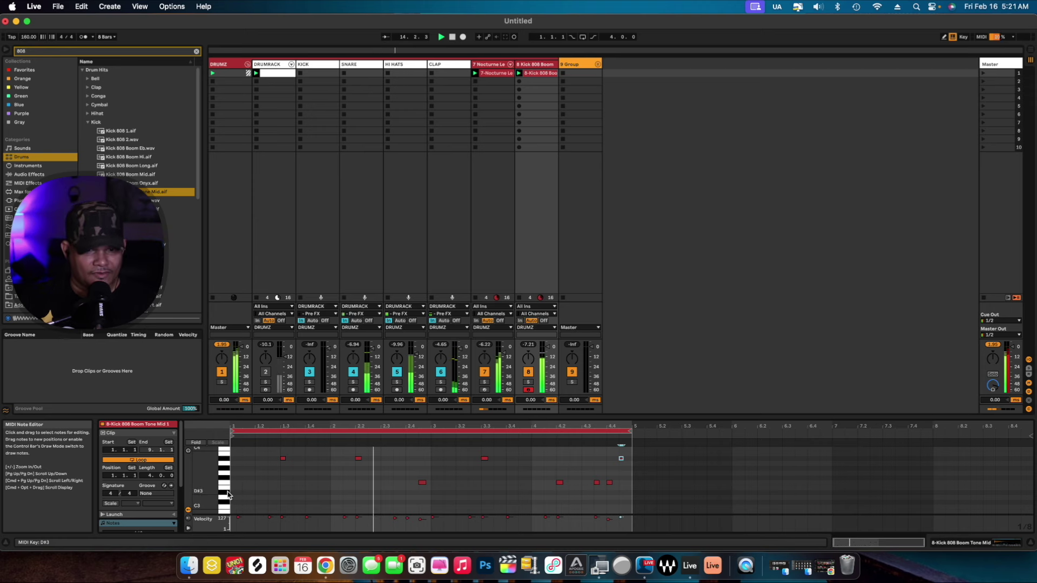
{"action": "scroll", "coordinate": [208, 483], "scroll_direction": "down", "scroll_amount": 4}
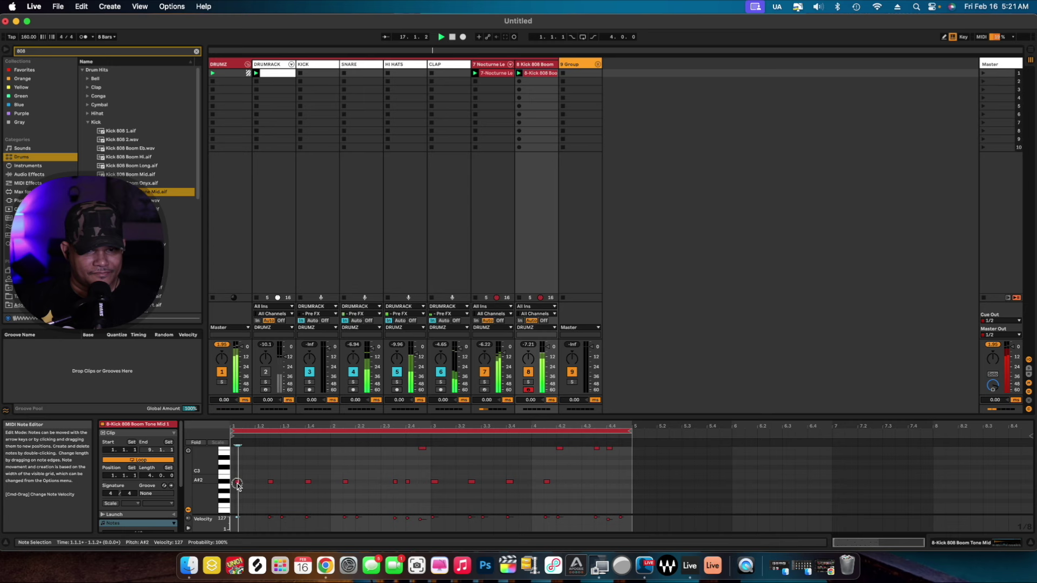
{"action": "left_click_drag", "start_coordinate": [238, 485], "coordinate": [233, 486]}
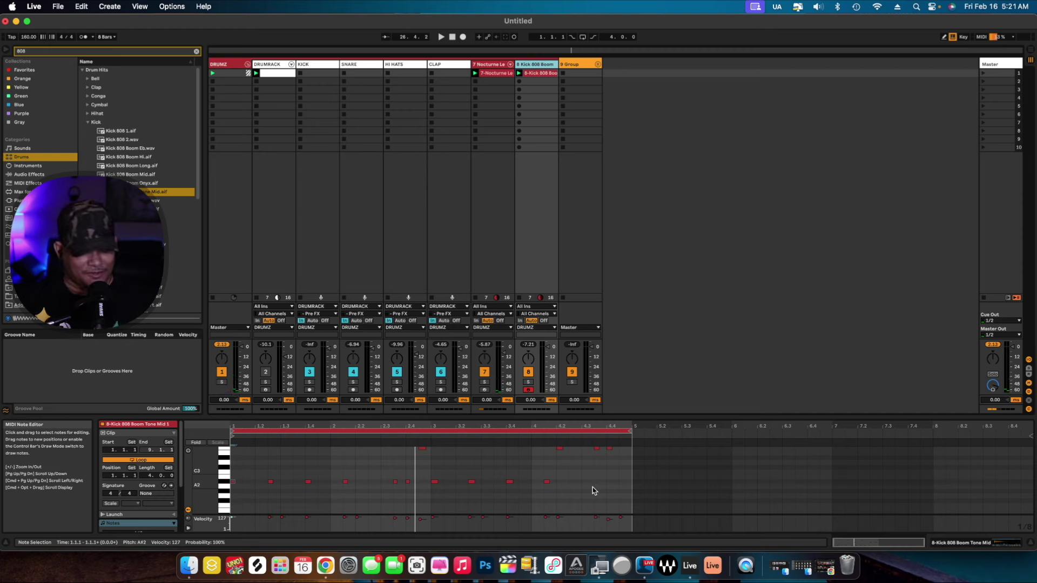
In Draw Mode, delete the short 808 note and draw two adjacent notes on that pitch.
{"action": "key", "text": "space"}
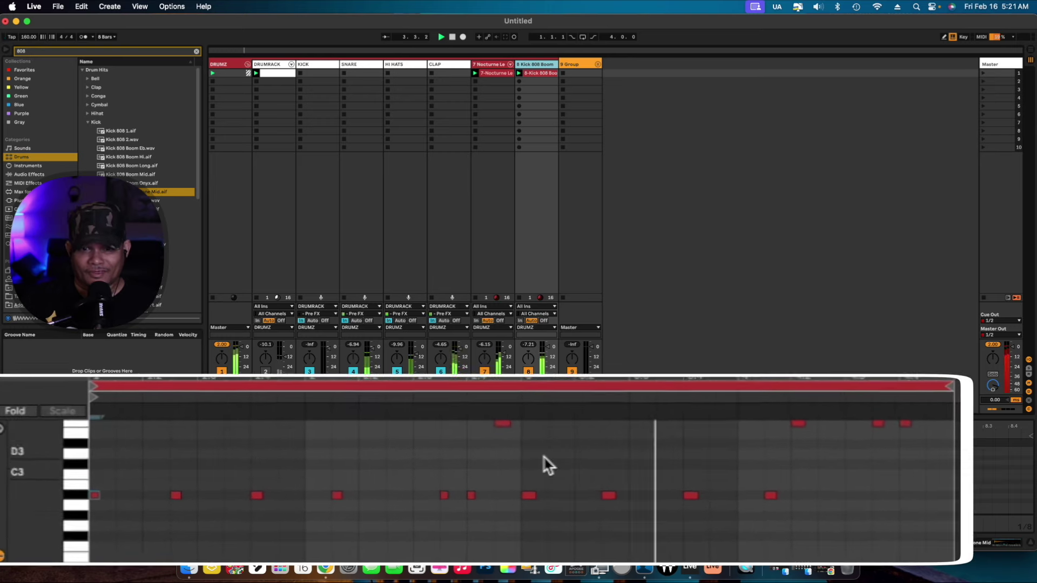
{"action": "right_click", "coordinate": [567, 456]}
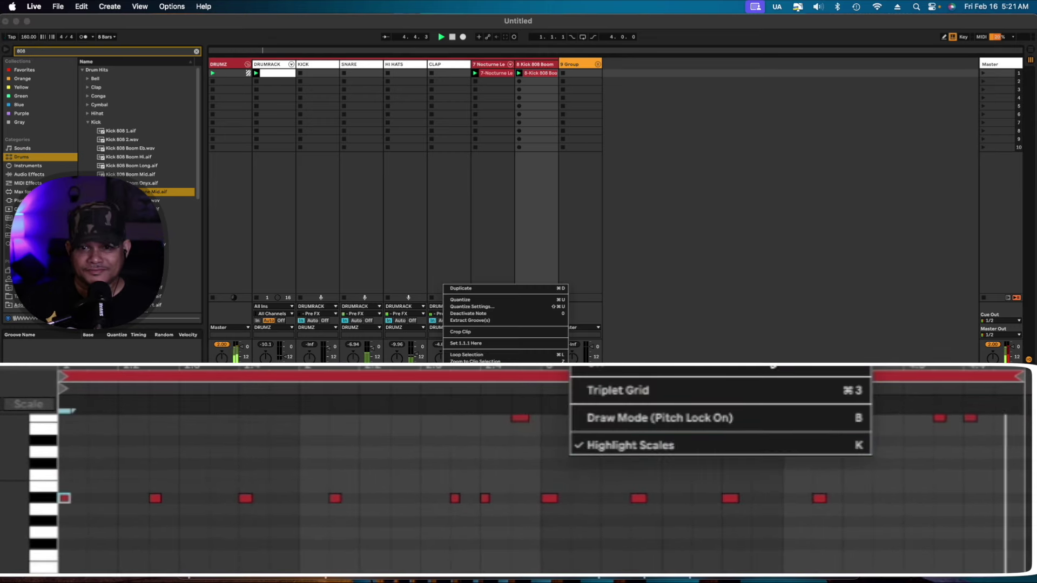
{"action": "key", "text": "Escape"}
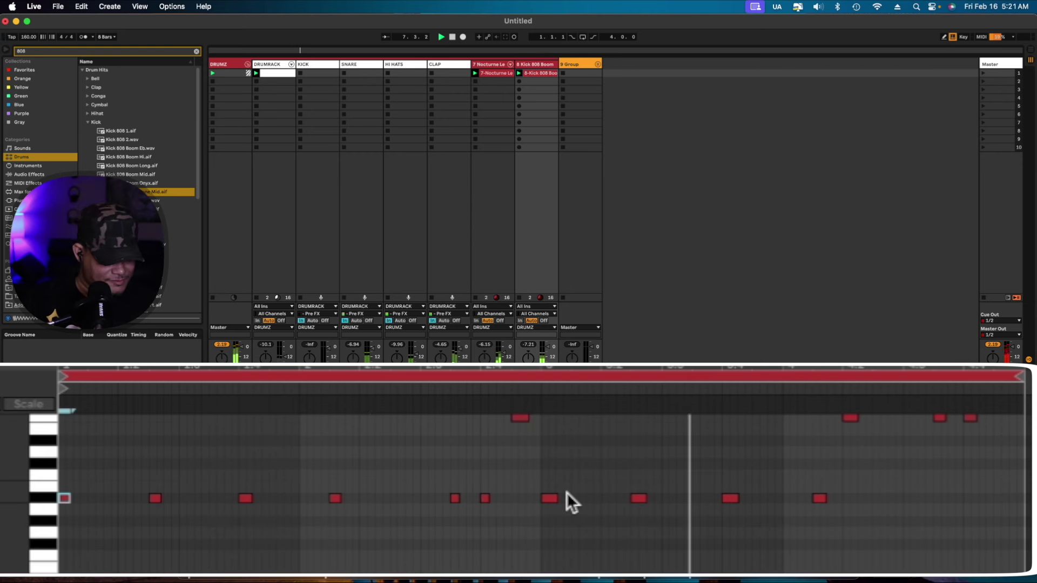
{"action": "key", "text": "b"}
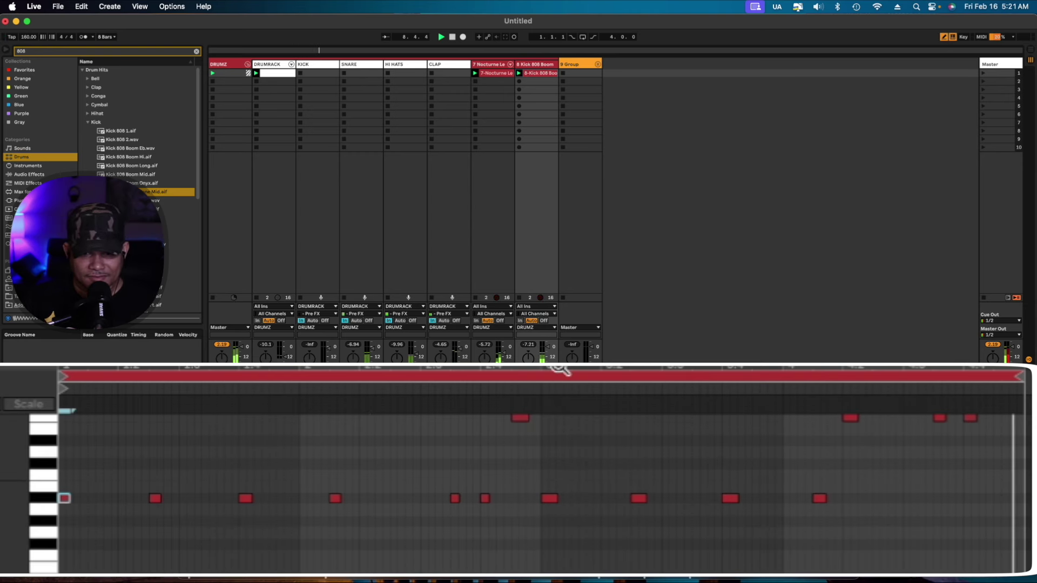
{"action": "left_click_drag", "start_coordinate": [560, 368], "coordinate": [555, 363]}
{"action": "left_click", "coordinate": [545, 497]}
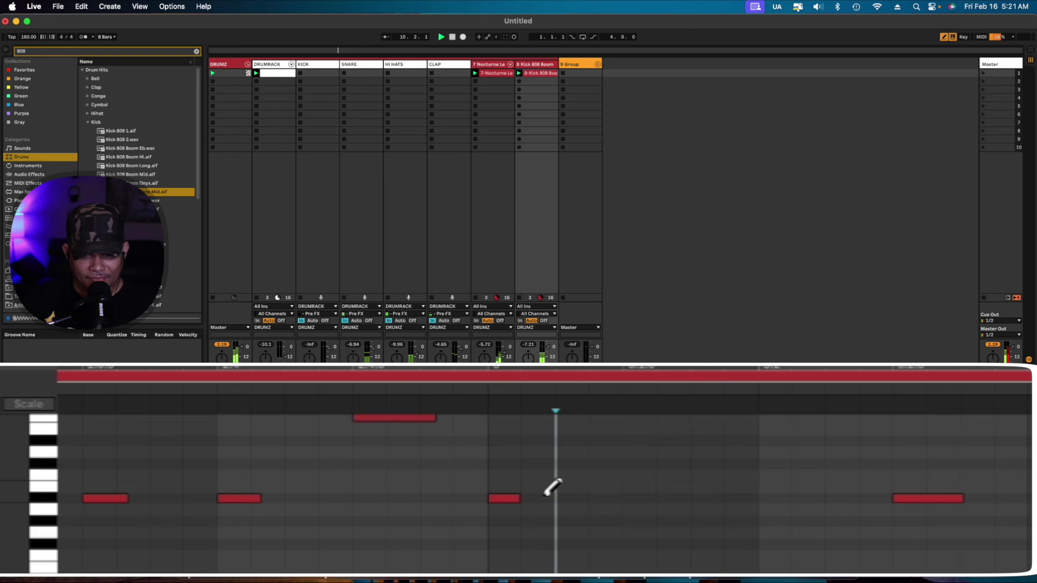
{"action": "left_click_drag", "start_coordinate": [546, 496], "coordinate": [587, 495]}
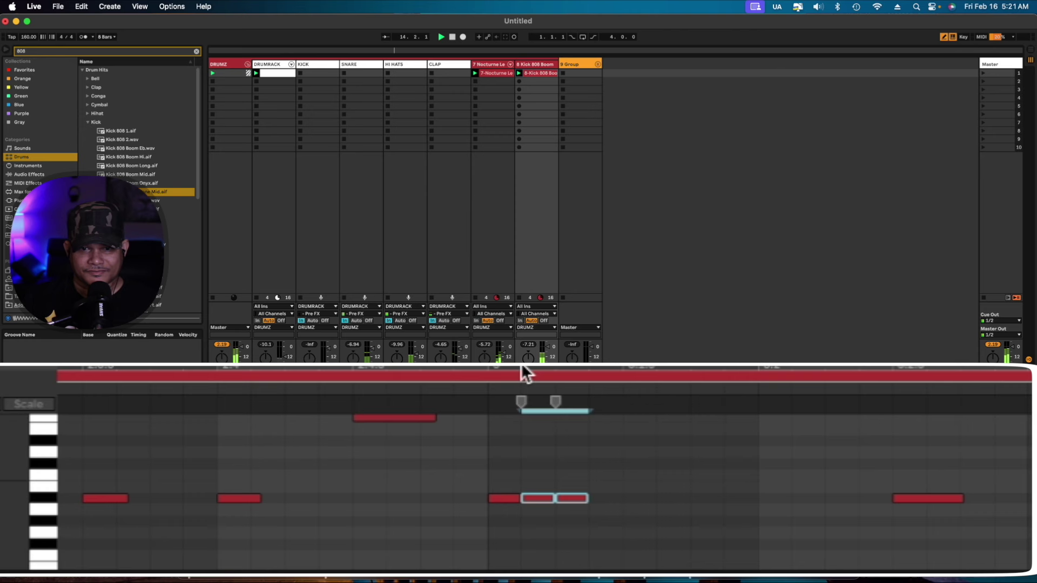
{"action": "left_click_drag", "start_coordinate": [523, 373], "coordinate": [521, 370]}
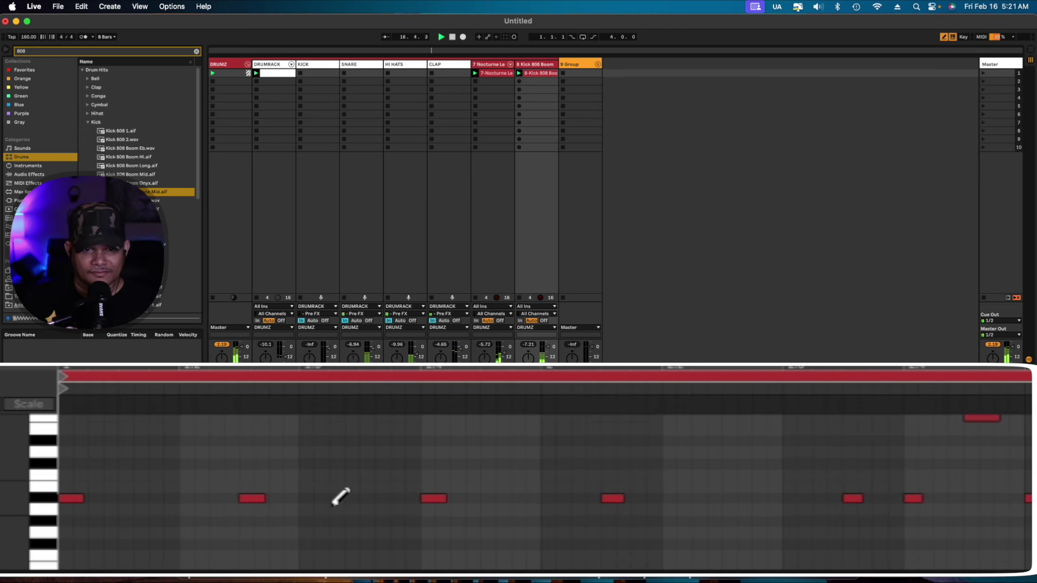
{"action": "left_click", "coordinate": [76, 498]}
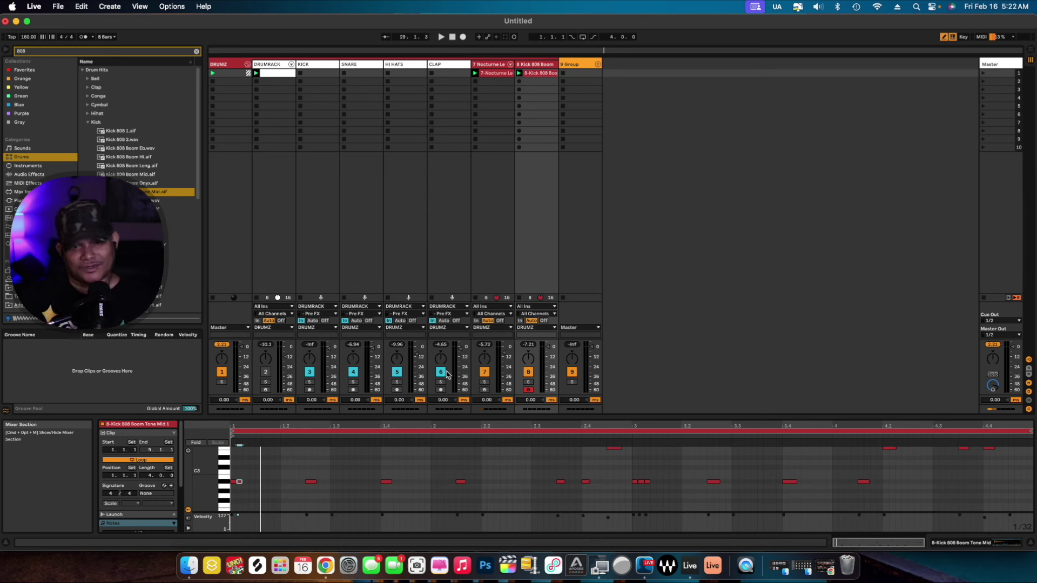
Arm the DRUMRACK track to show its drum clip notes, and loop the beat.
{"action": "left_click", "coordinate": [265, 390]}
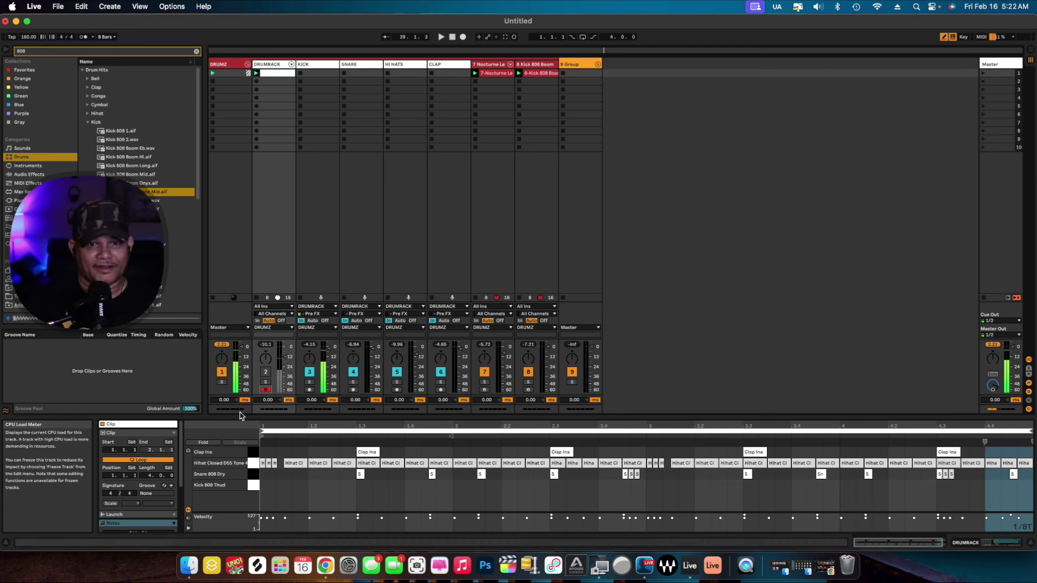
{"action": "key", "text": "space"}
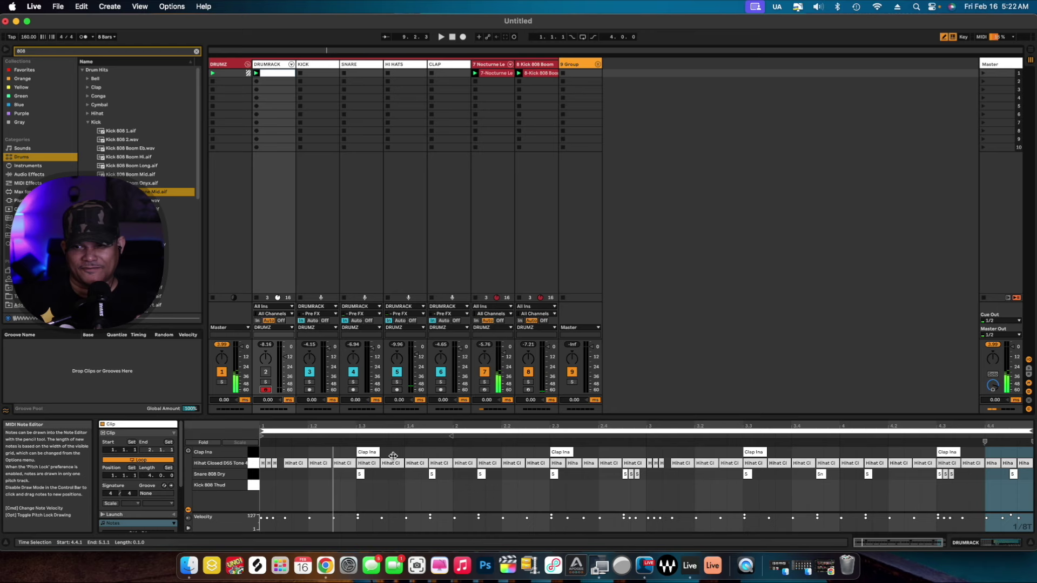
Enable the Kick 808 Thud filter at about 9.16 kHz, disable Snap, and trim the sample end.
{"action": "left_click", "coordinate": [988, 546]}
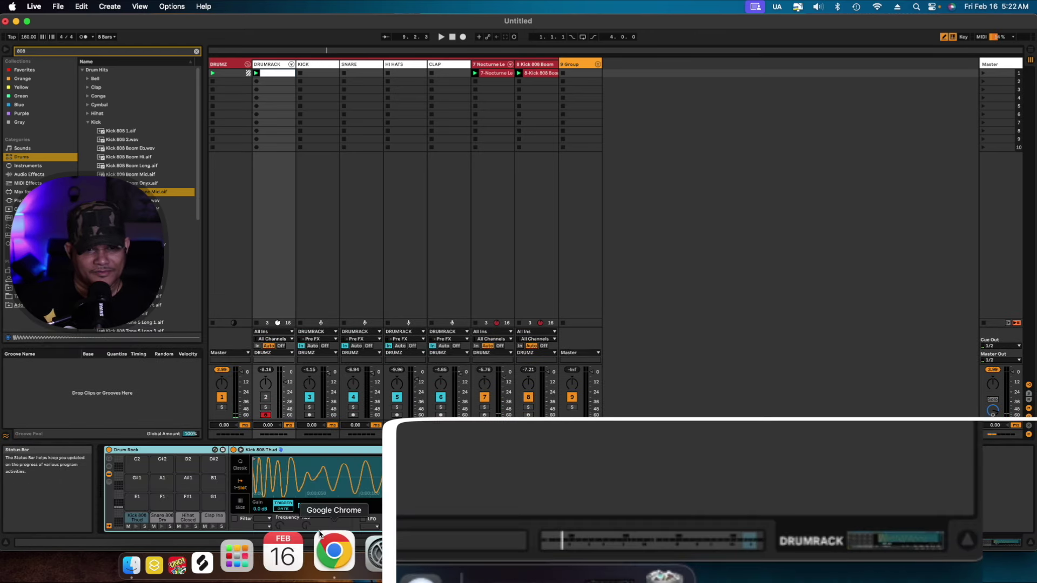
{"action": "left_click", "coordinate": [235, 520]}
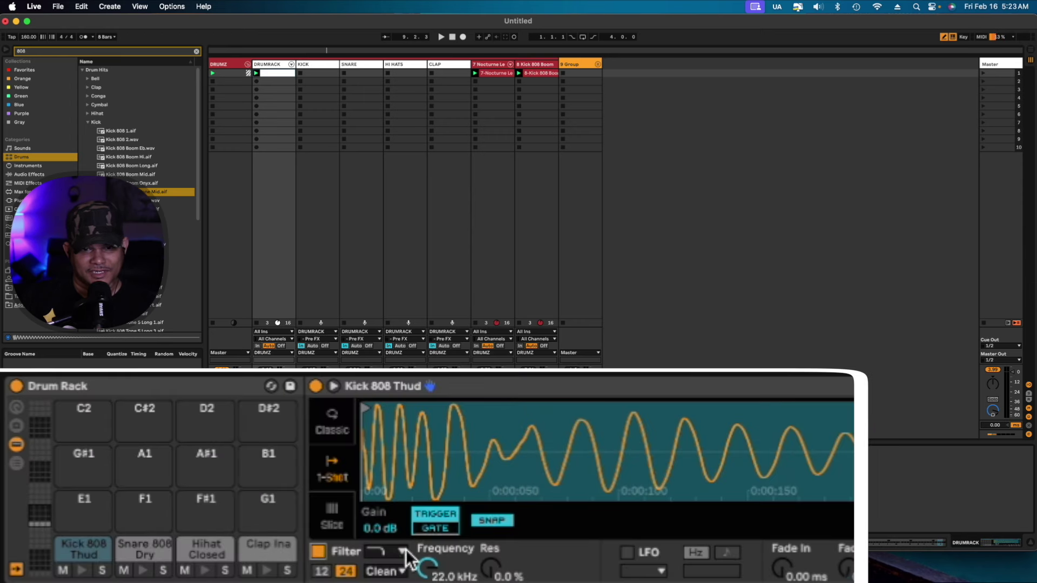
{"action": "left_click_drag", "start_coordinate": [430, 575], "coordinate": [430, 572]}
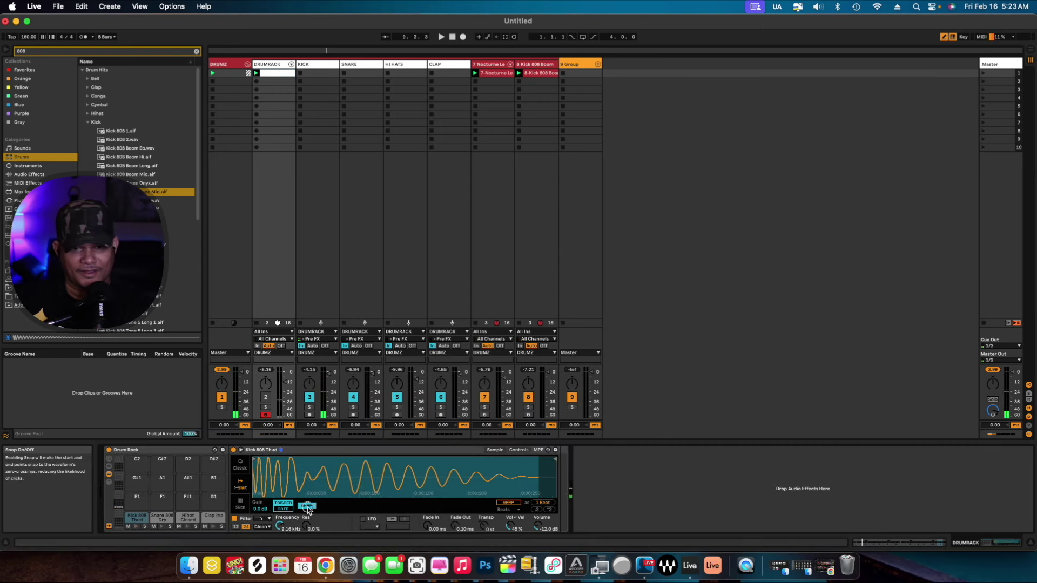
{"action": "left_click", "coordinate": [306, 506]}
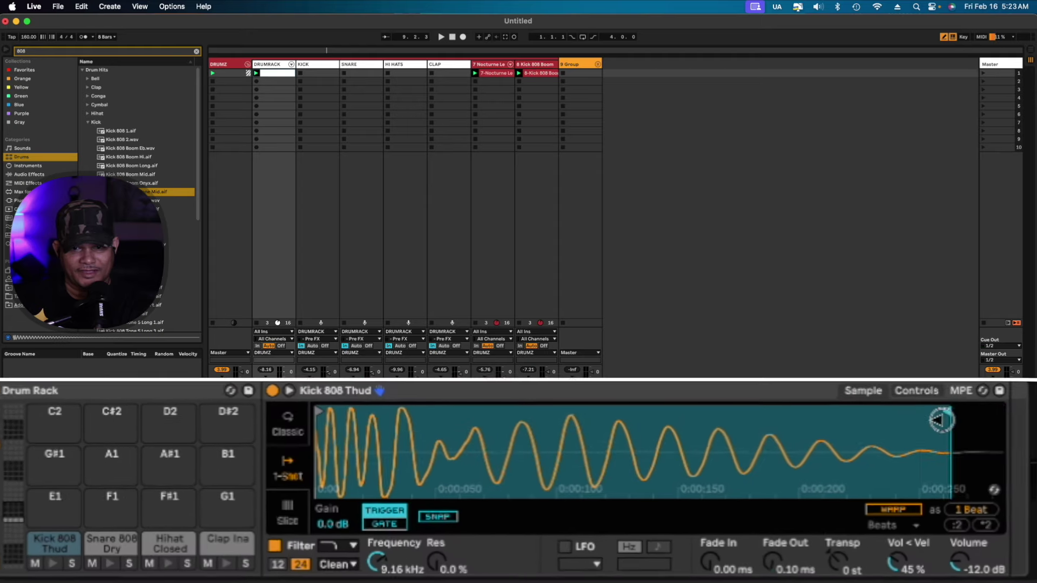
{"action": "left_click_drag", "start_coordinate": [940, 420], "coordinate": [654, 432]}
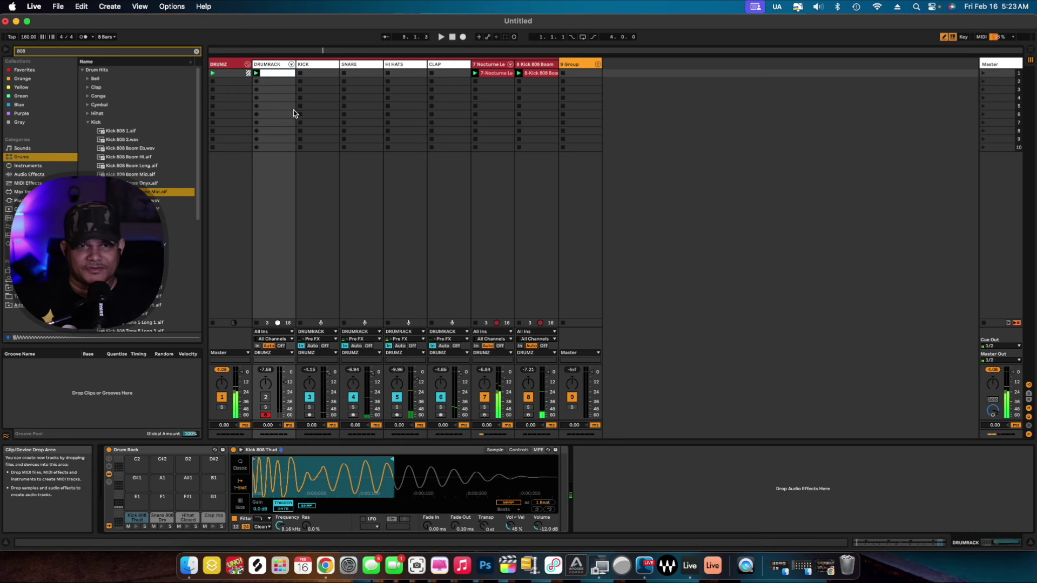
Select the DRUMRACK through 8 Kick 808 Boom tracks and record a beat pass with Session Record.
{"action": "left_click", "coordinate": [273, 66]}
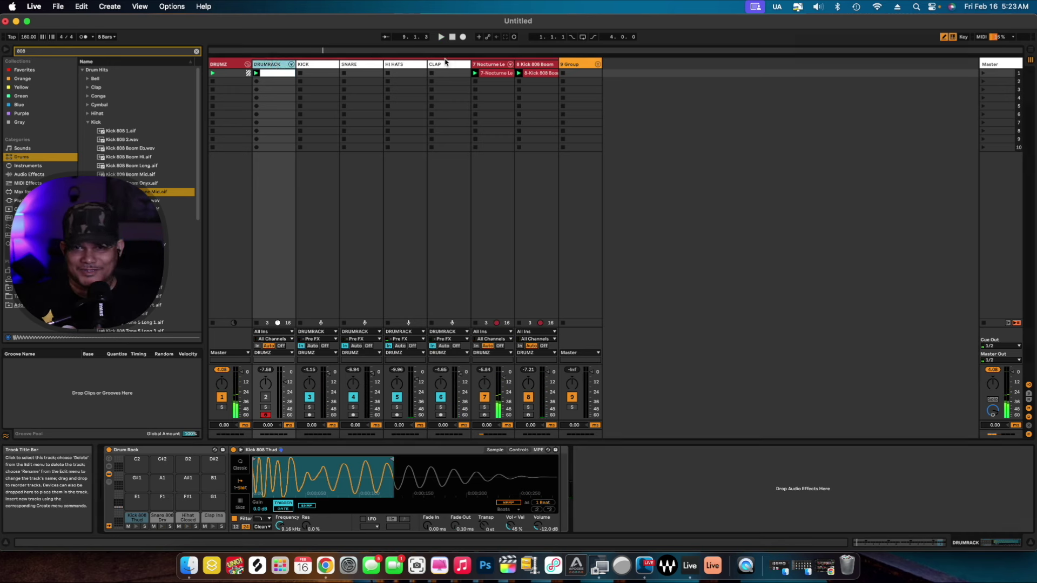
{"action": "left_click", "coordinate": [549, 69], "text": "shift"}
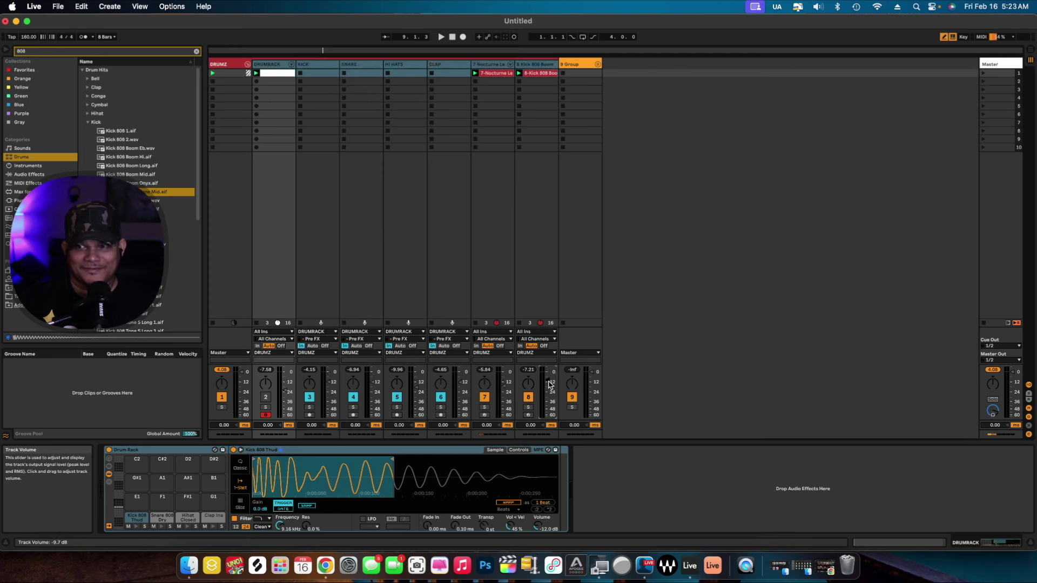
{"action": "key", "text": "space"}
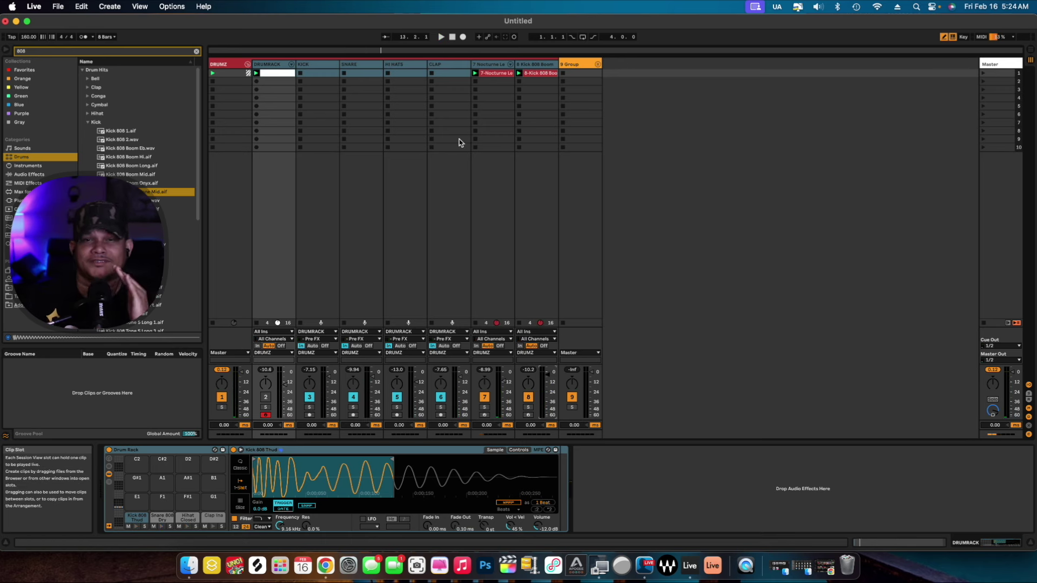
{"action": "left_click", "coordinate": [514, 38]}
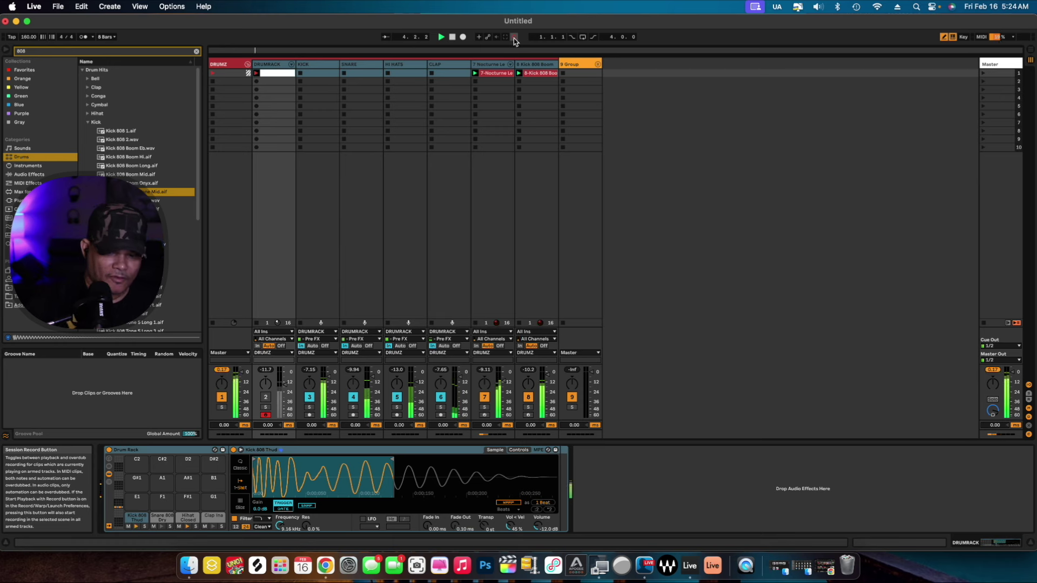
{"action": "left_click", "coordinate": [513, 38]}
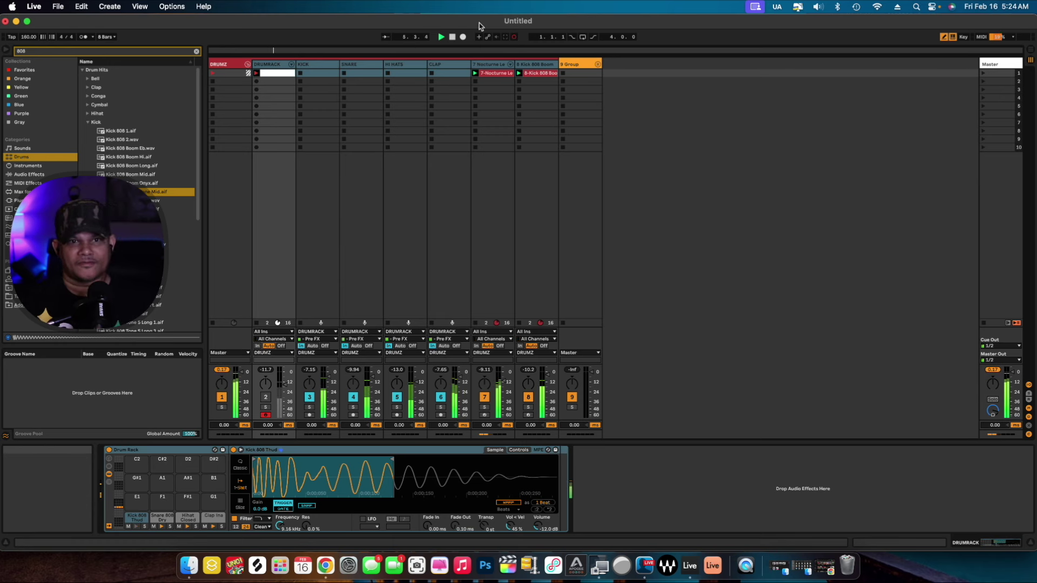
{"action": "left_click", "coordinate": [277, 73]}
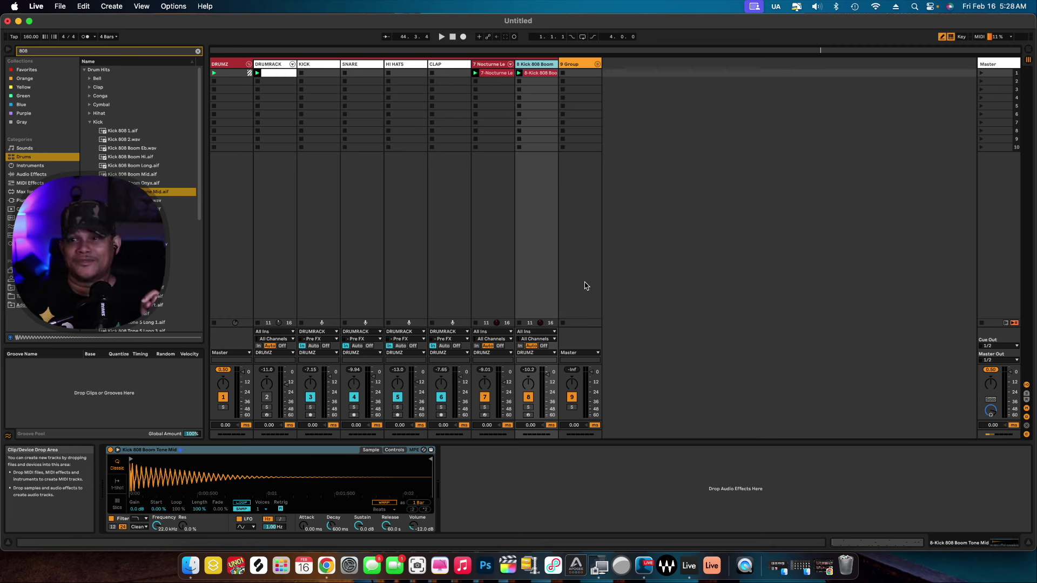
Duplicate the 7-Nocturne clip into scene 2 and launch scene 2.
{"action": "left_click", "coordinate": [497, 78]}
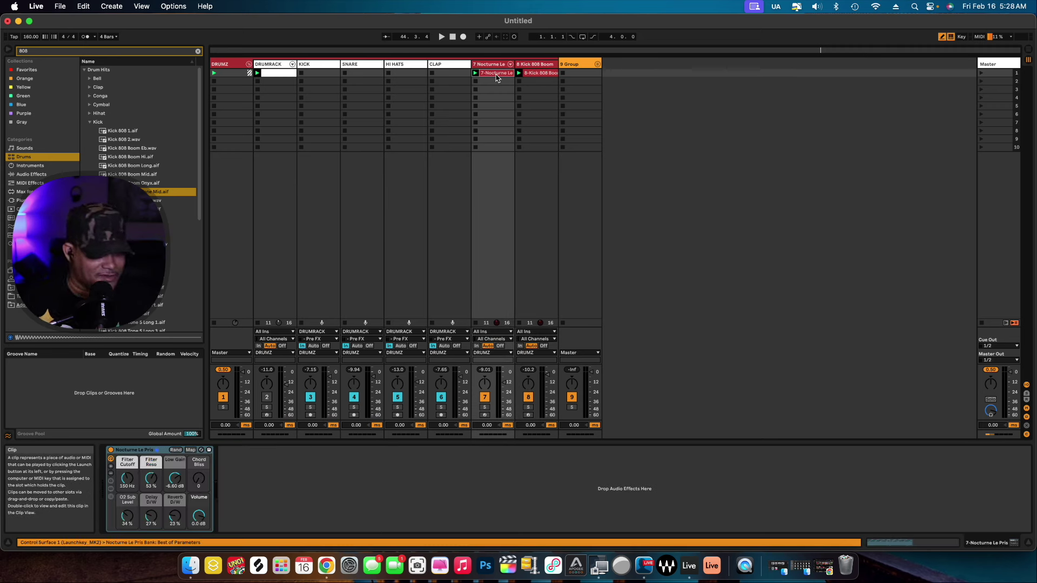
{"action": "key", "text": "super+d"}
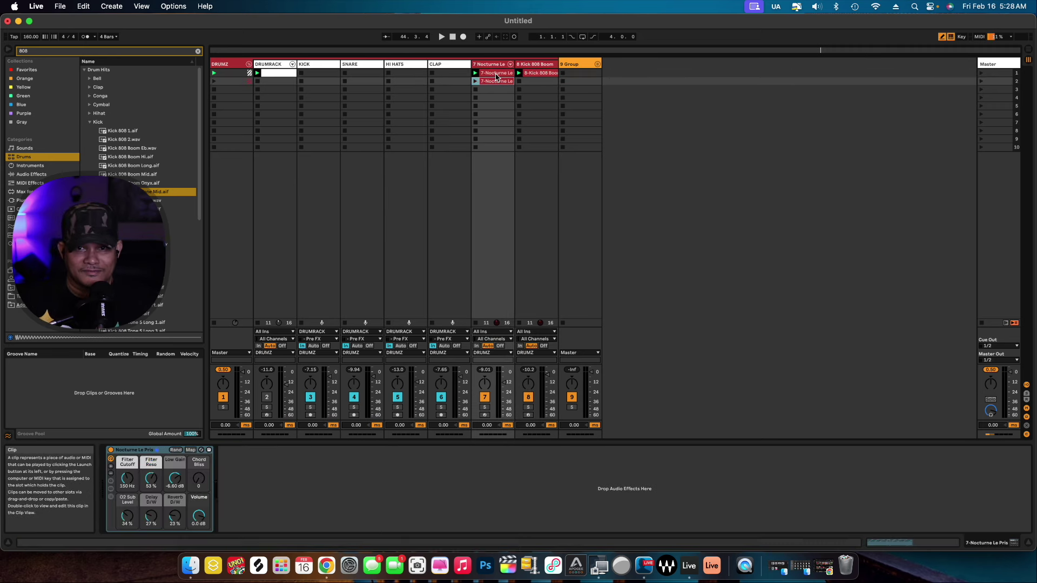
{"action": "left_click", "coordinate": [980, 82]}
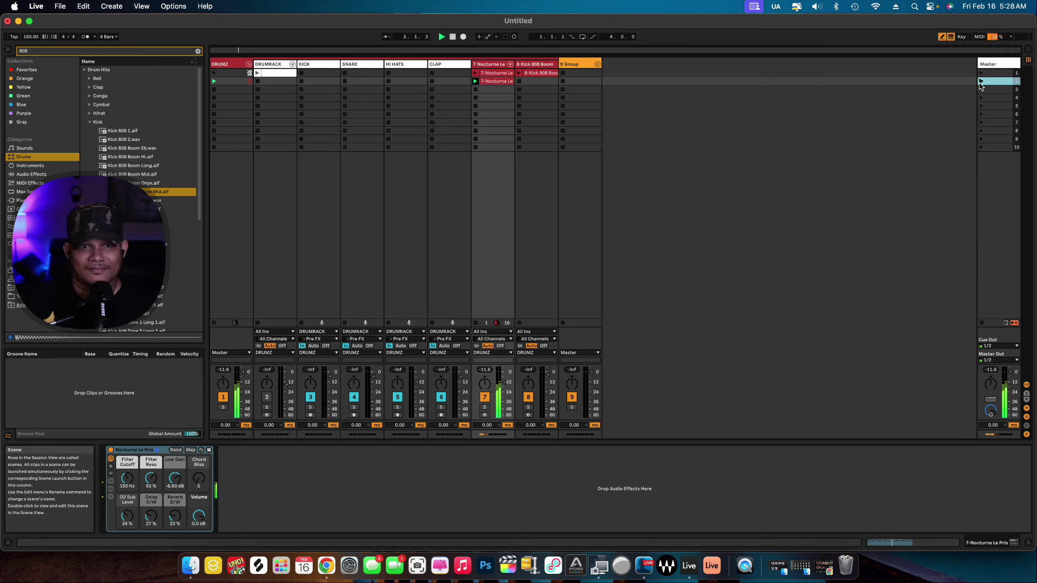
Duplicate the DRUMRACK clip into scene 2 and open the copy's notes.
{"action": "left_click", "coordinate": [277, 75]}
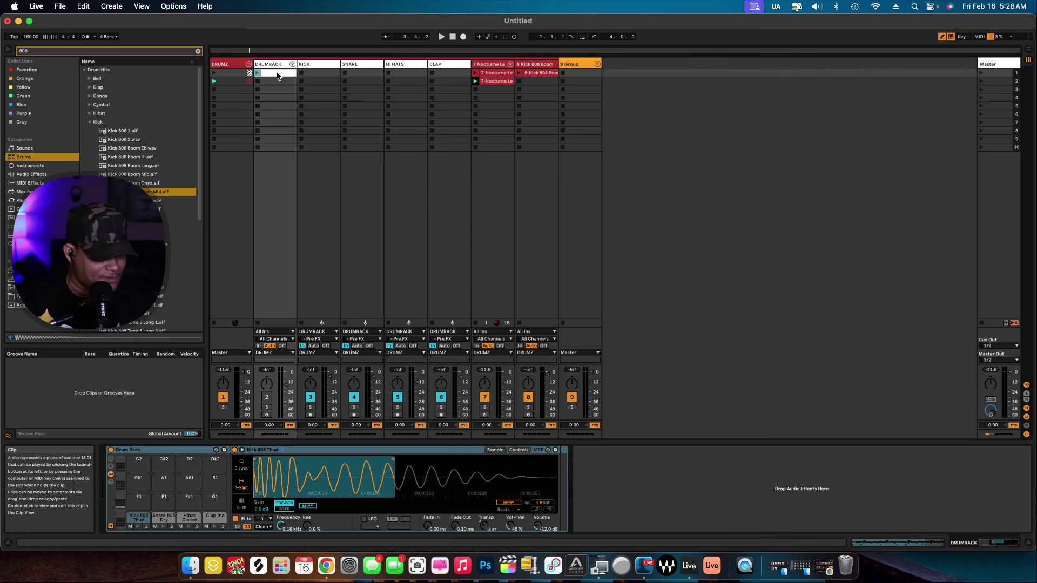
{"action": "key", "text": "super+d"}
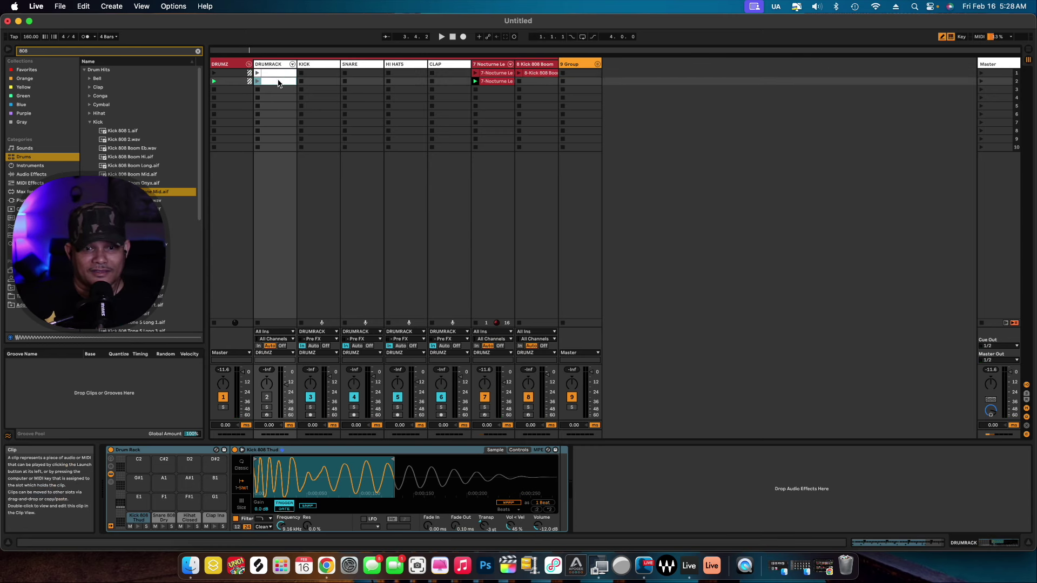
{"action": "double_click", "coordinate": [279, 83]}
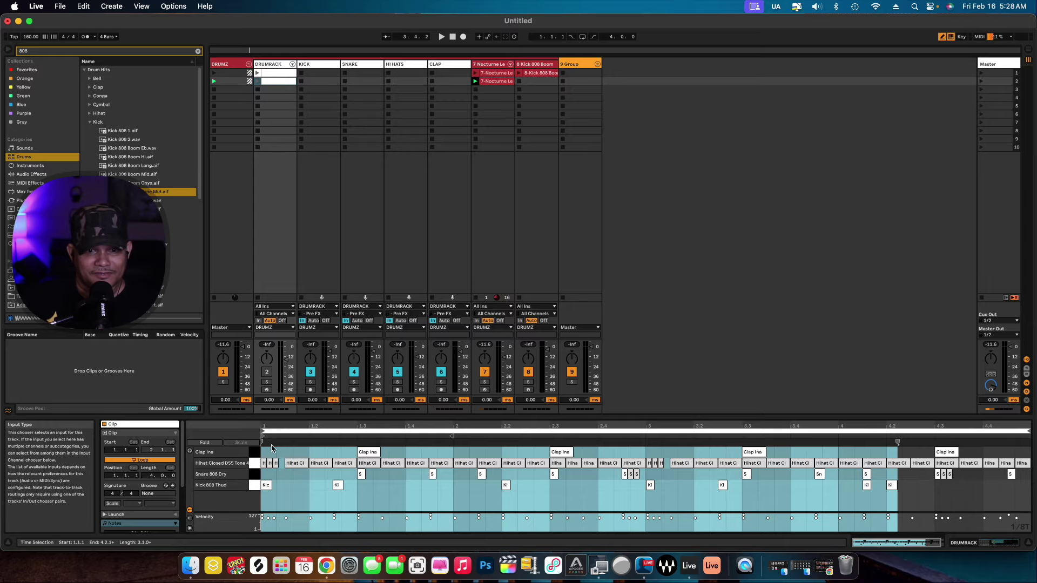
Delete all Kick 808 Thud and Clap Ina notes from the scene 2 drum clip.
{"action": "left_click", "coordinate": [253, 485]}
{"action": "key", "text": "Delete"}
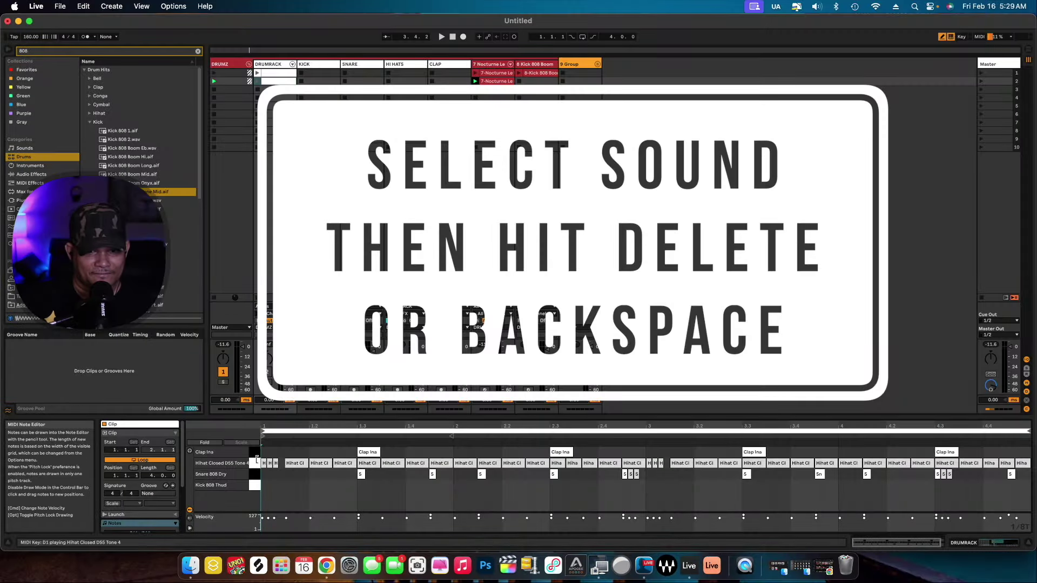
{"action": "left_click", "coordinate": [254, 455]}
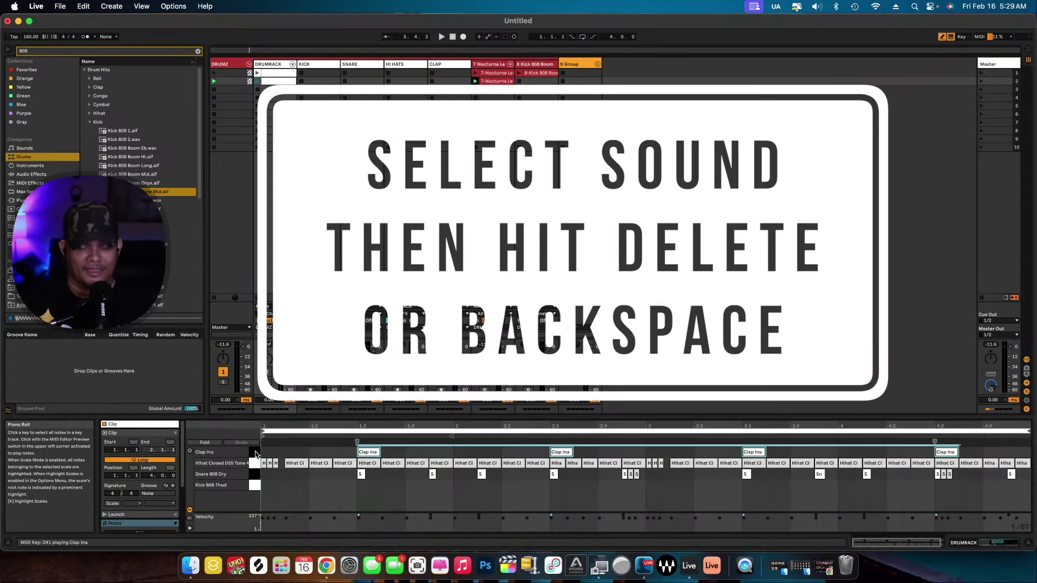
{"action": "key", "text": "Delete"}
Launch scene 2, scene 1, then scene 2 again to compare the patterns.
{"action": "left_click", "coordinate": [980, 82]}
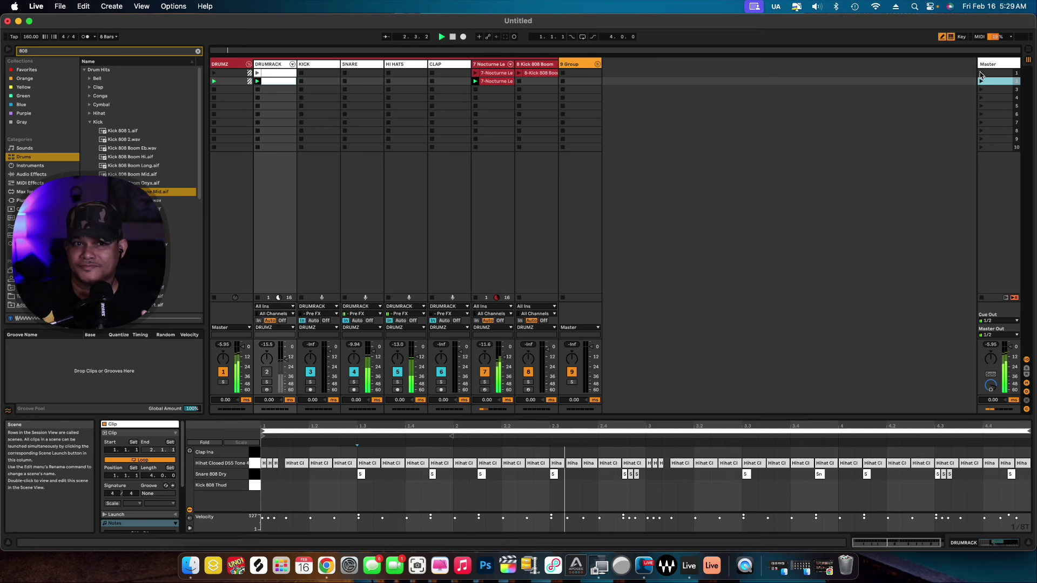
{"action": "left_click", "coordinate": [981, 74]}
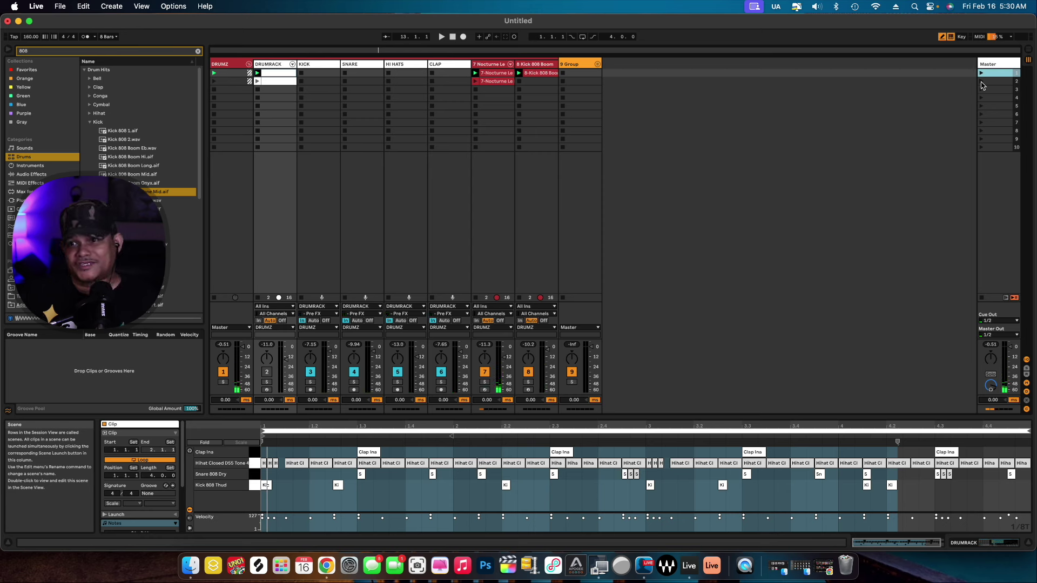
{"action": "left_click", "coordinate": [987, 81]}
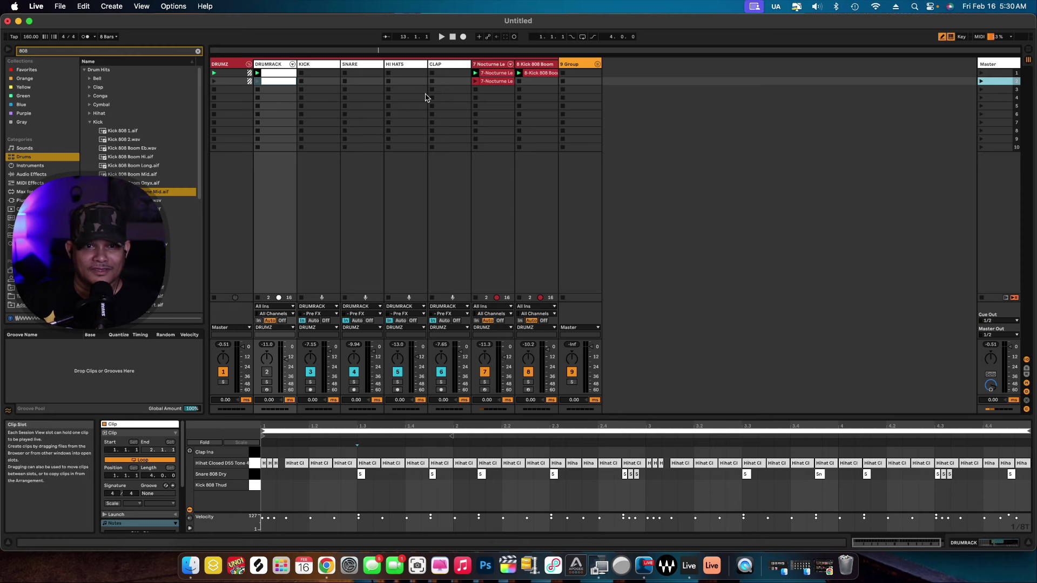
Delete all hi-hat notes from the scene 2 drum clip.
{"action": "left_click", "coordinate": [287, 84]}
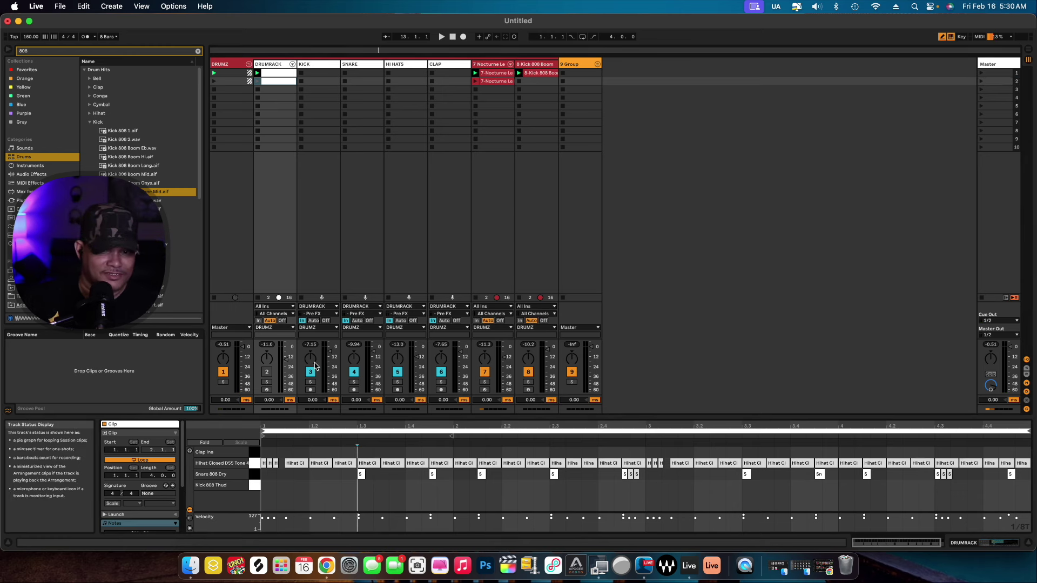
{"action": "left_click", "coordinate": [254, 463]}
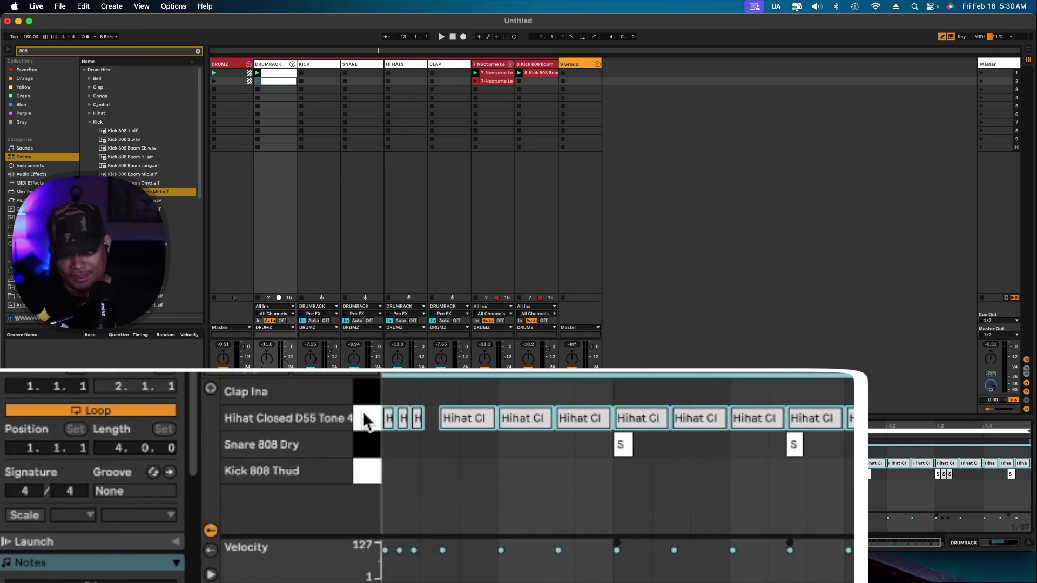
{"action": "key", "text": "Delete"}
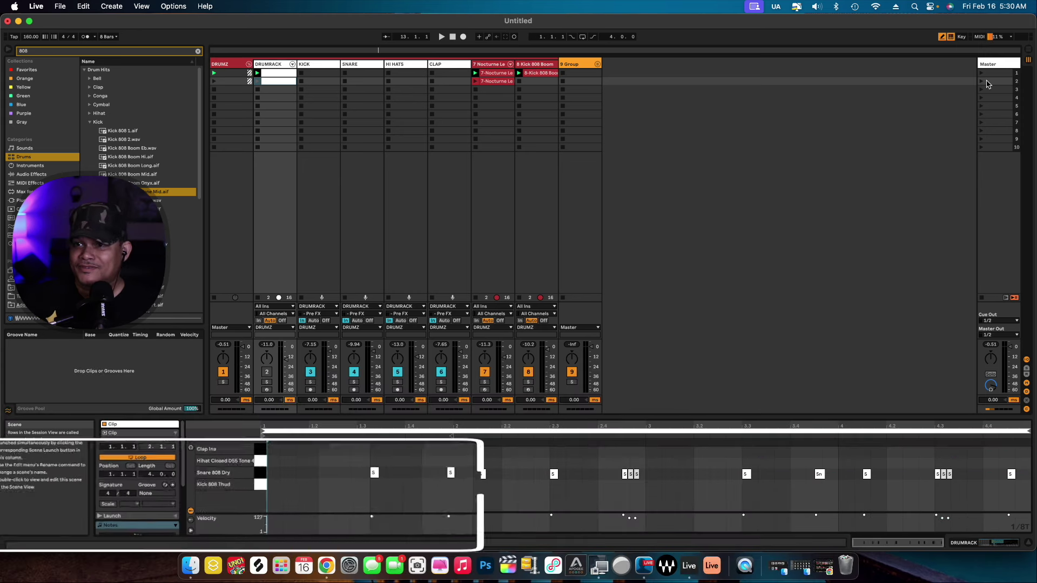
Duplicate scene 1 and draw closed hi-hats as even 1/8 notes in its drum clip.
{"action": "left_click", "coordinate": [993, 74]}
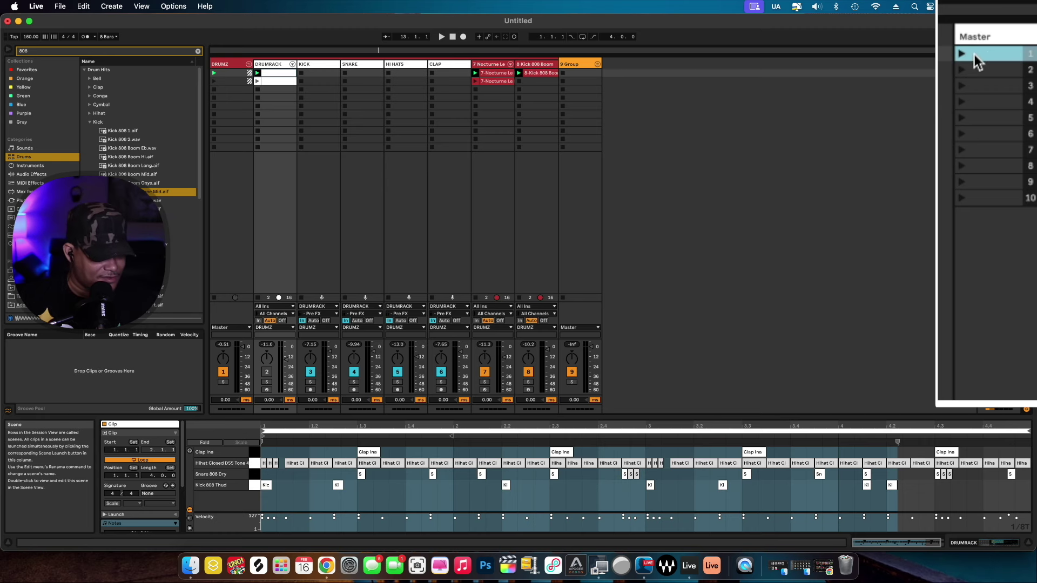
{"action": "key", "text": "super+d"}
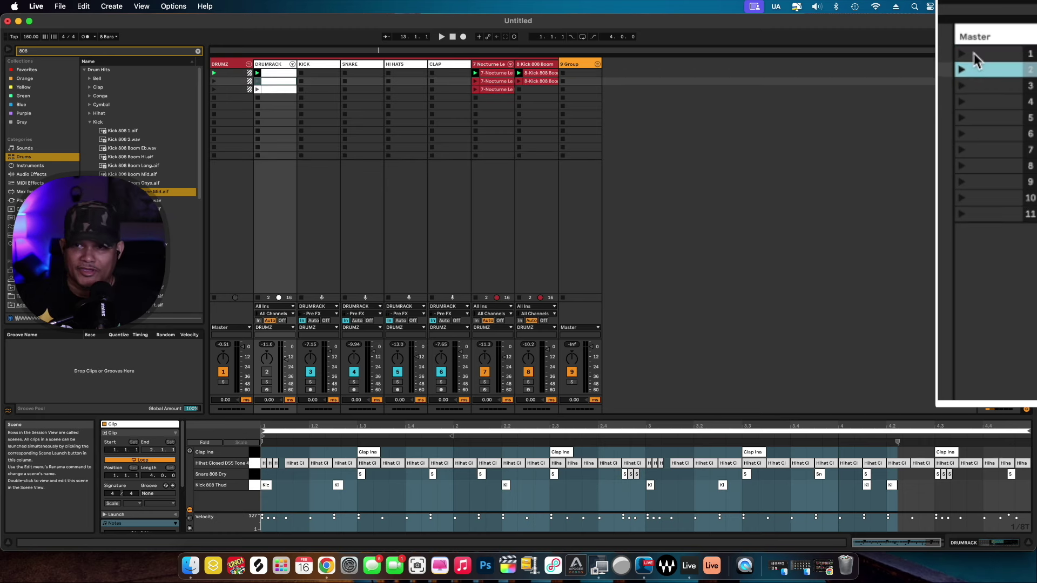
{"action": "double_click", "coordinate": [277, 75]}
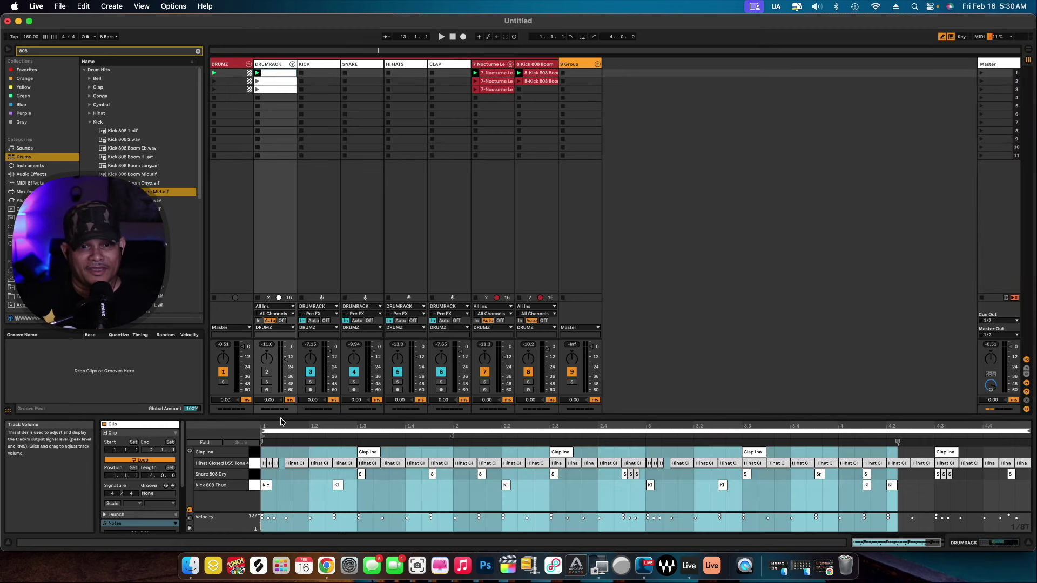
{"action": "right_click", "coordinate": [276, 459]}
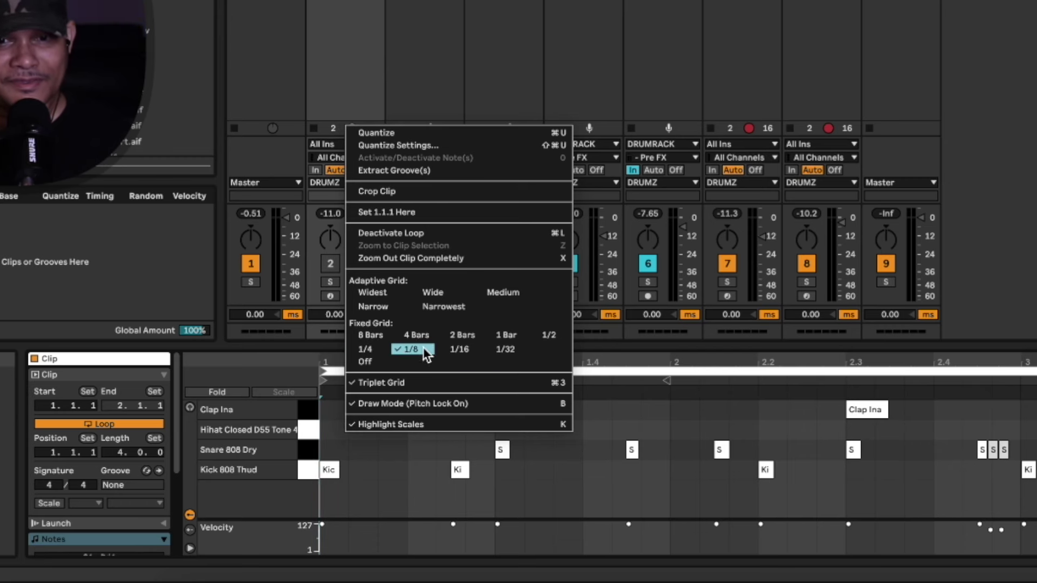
{"action": "left_click", "coordinate": [375, 349]}
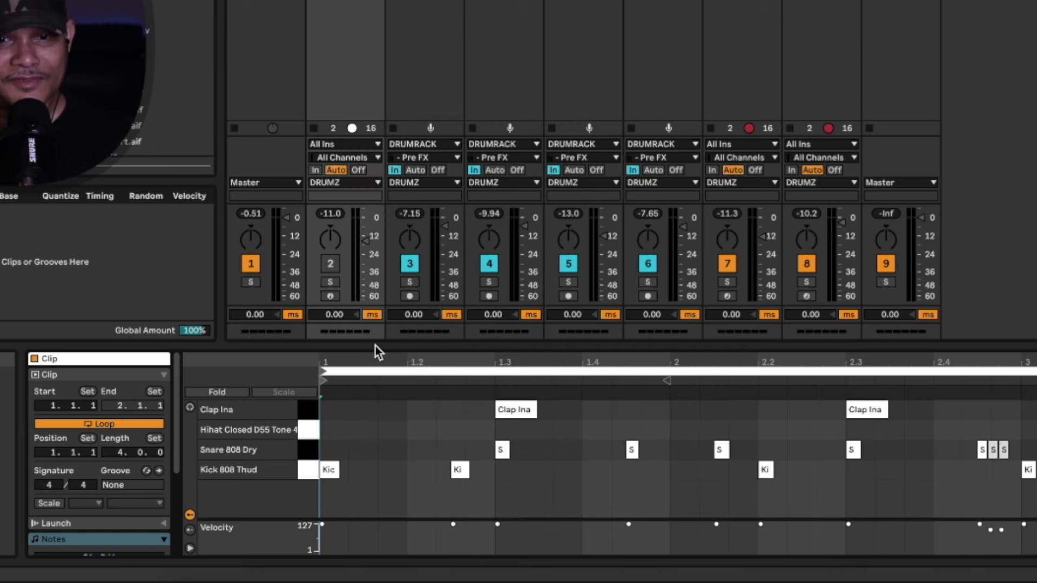
{"action": "left_click_drag", "start_coordinate": [339, 429], "coordinate": [1034, 429]}
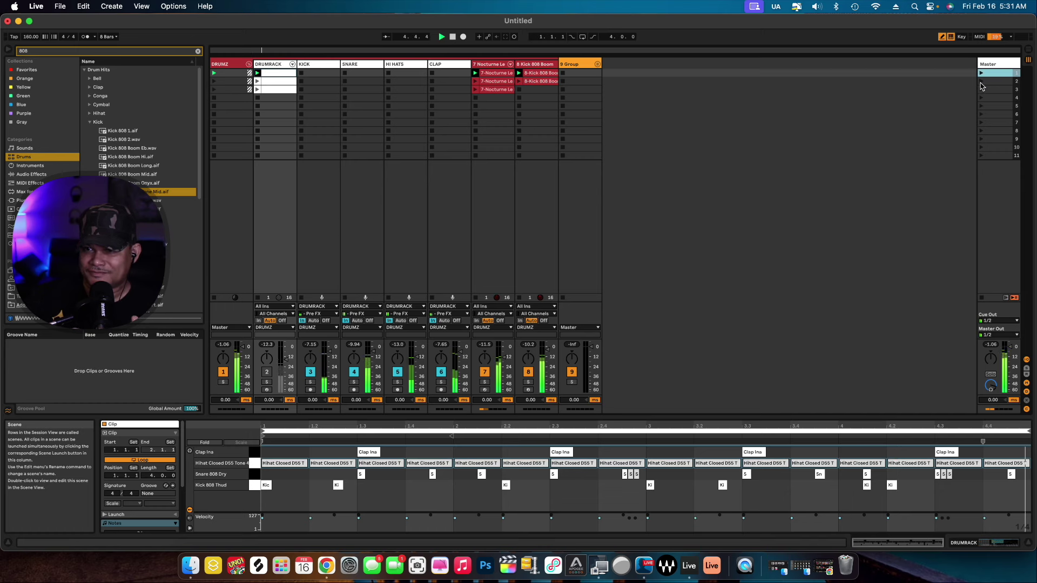
Launch scene 2 to hear the new eighth-note hi-hats.
{"action": "left_click", "coordinate": [981, 82]}
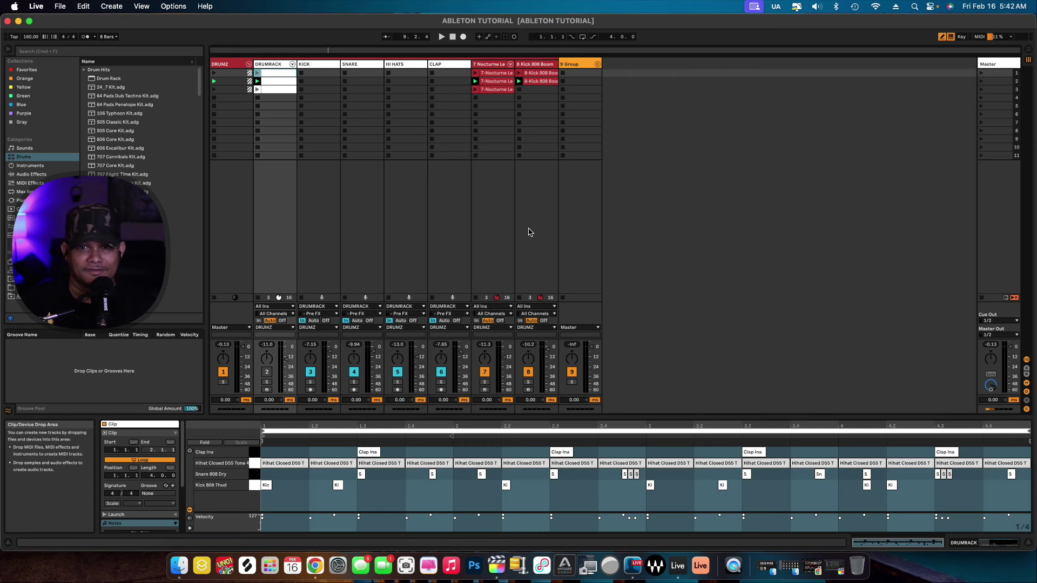
Start playback and turn the Kick 808 Boom Simpler's Volume up to about -7.43 dB.
{"action": "key", "text": "space"}
{"action": "left_click", "coordinate": [540, 65]}
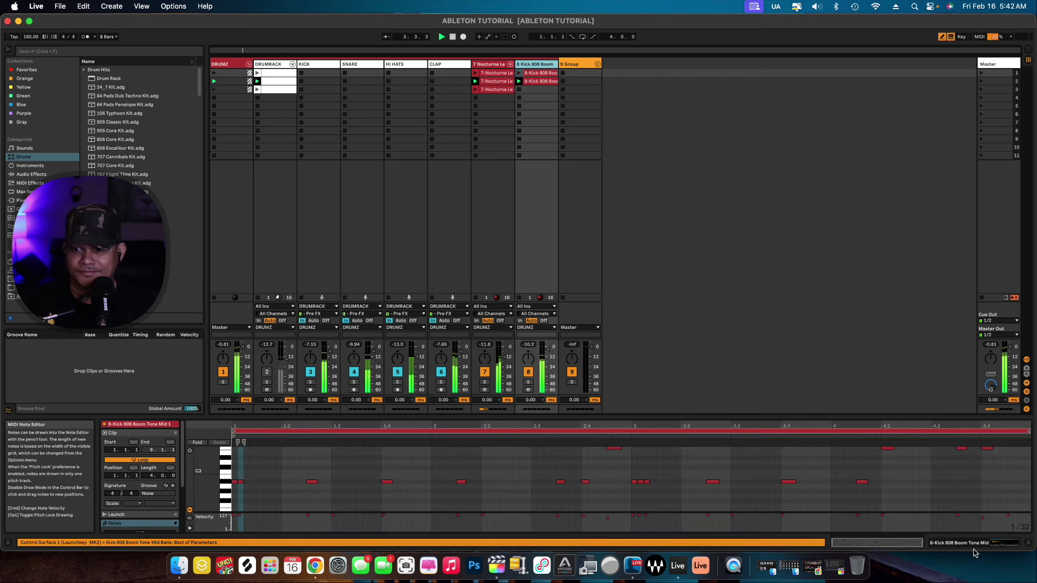
{"action": "left_click", "coordinate": [1006, 545]}
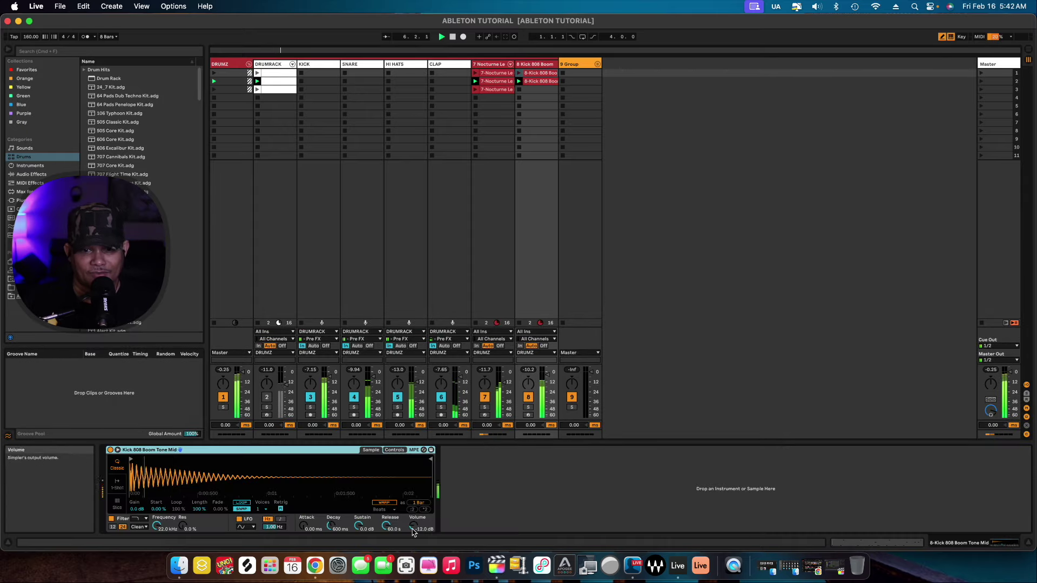
{"action": "scroll", "coordinate": [637, 556], "scroll_direction": "up", "scroll_amount": 5}
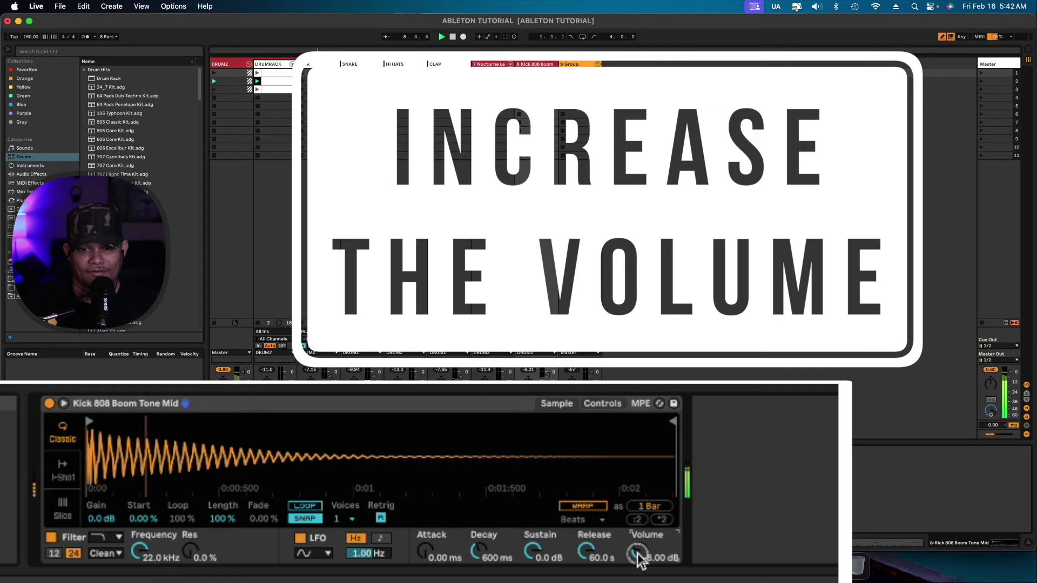
{"action": "scroll", "coordinate": [638, 559], "scroll_direction": "up", "scroll_amount": 1}
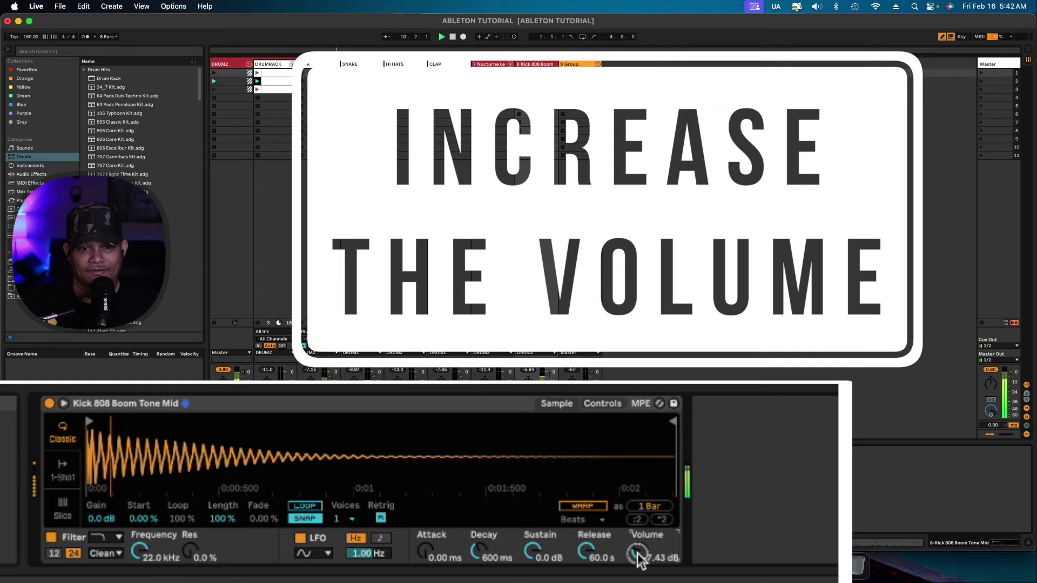